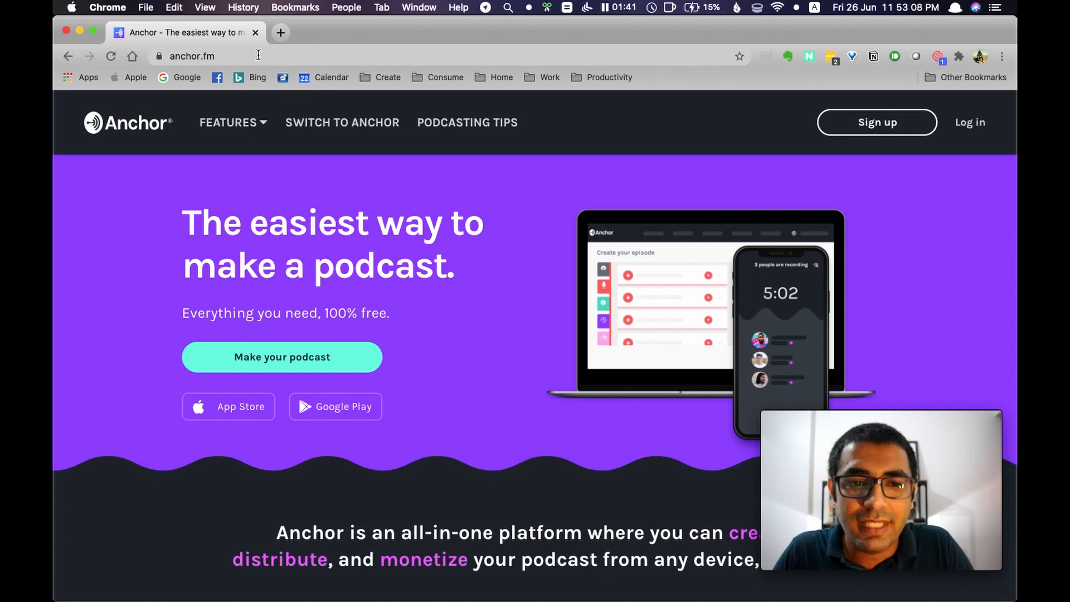
Sign up for a new Anchor account with the e-mail, name and account password, and complete the robot check
click(895, 123)
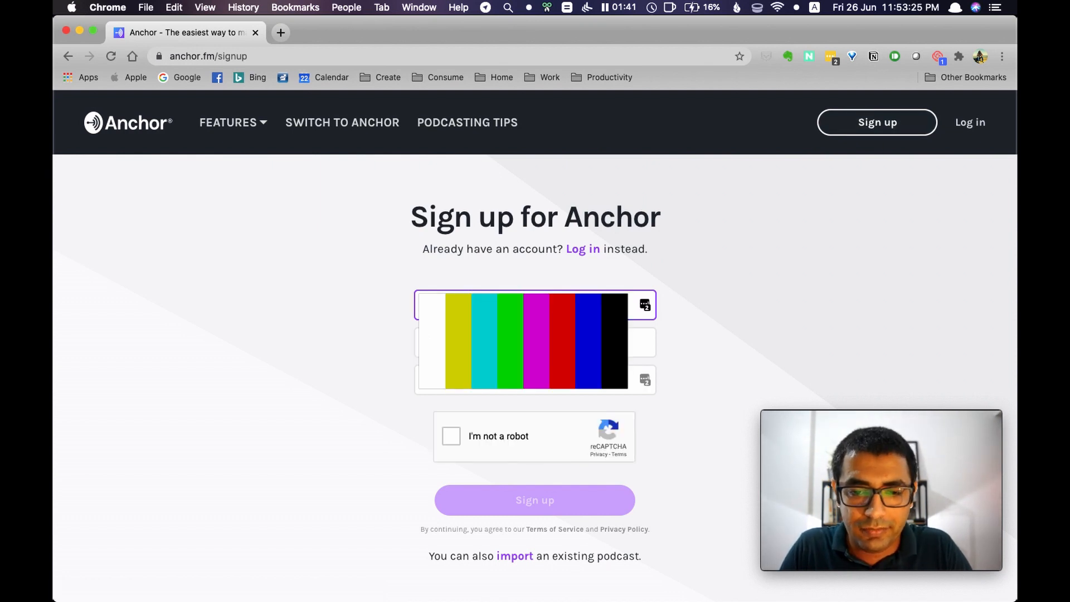
key(Tab)
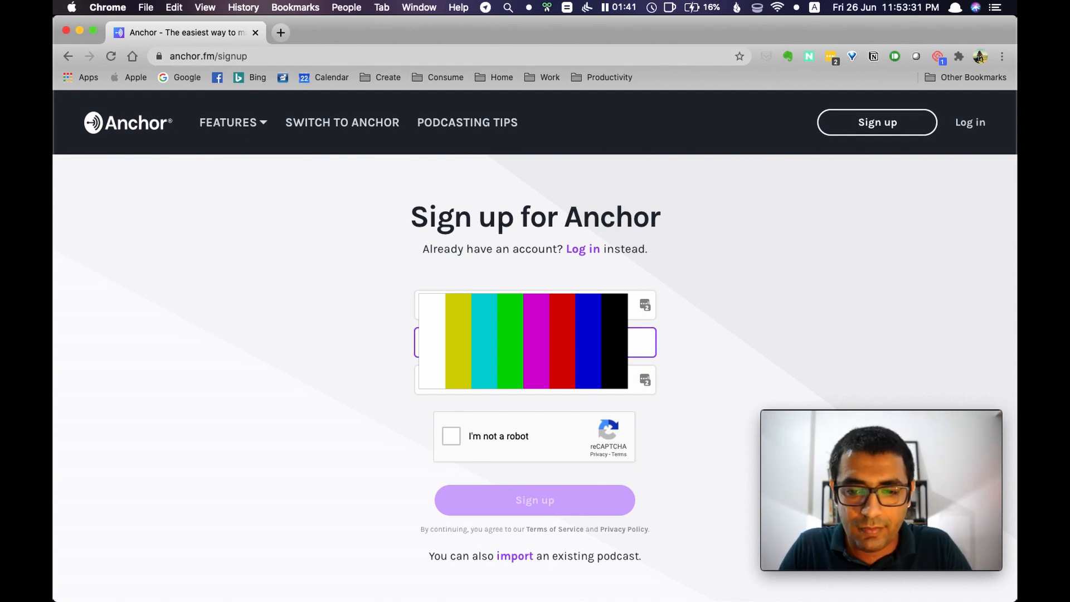
key(Tab)
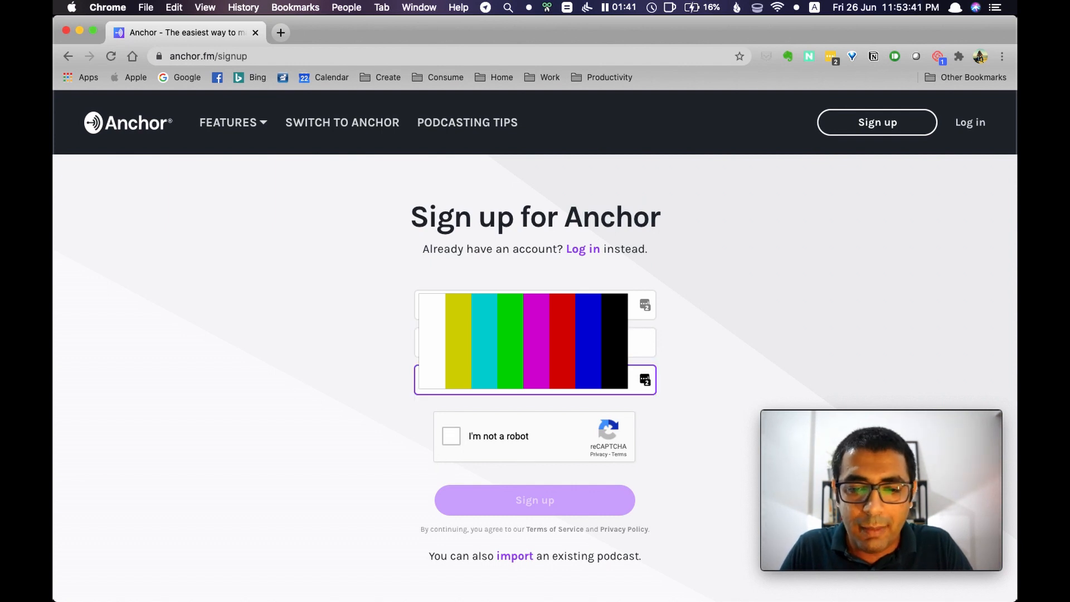
click(452, 436)
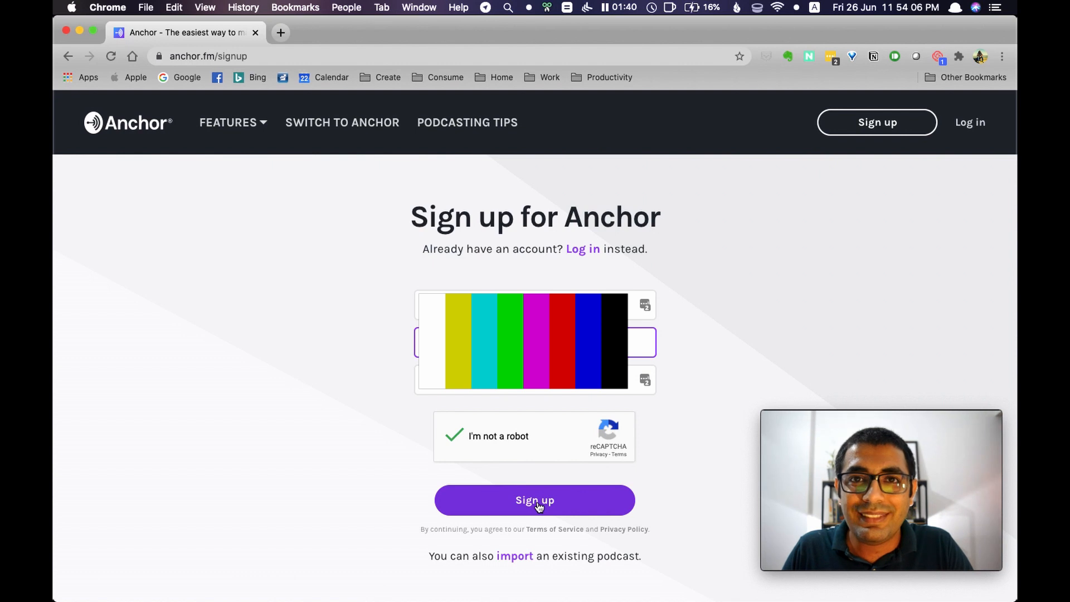
click(535, 500)
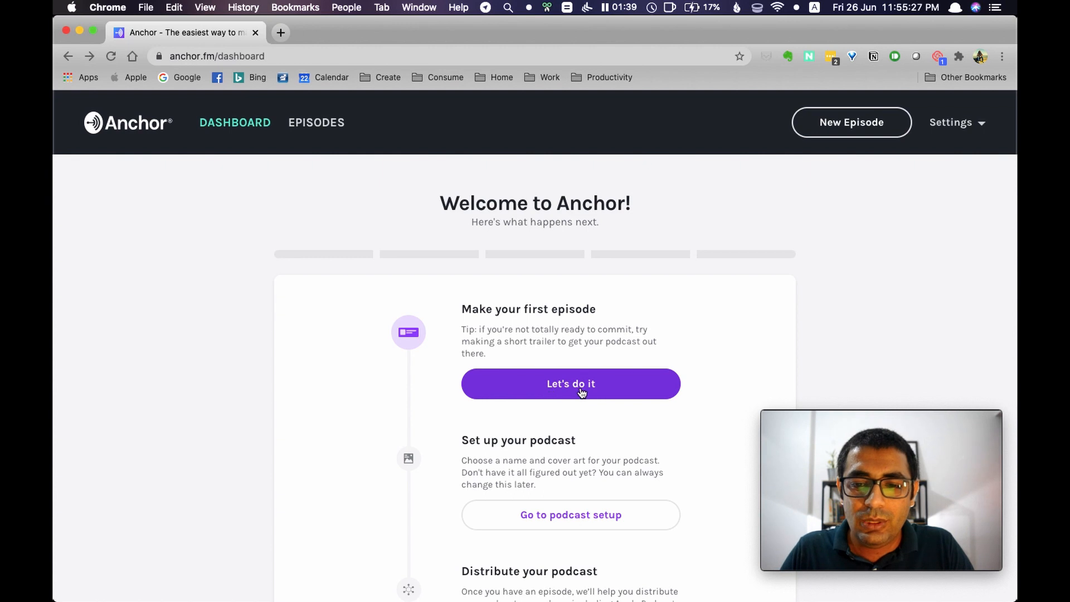
Switch to Audacity and import the recording 2020-06-26 23.02.35.wav from the Downloads folder
scroll(582, 392, down, 2)
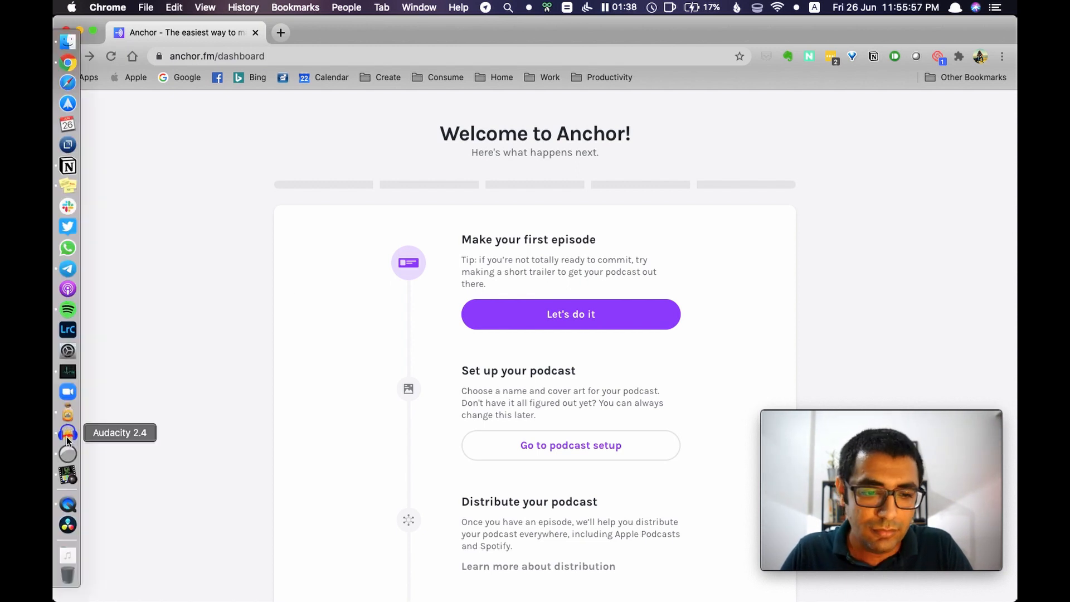
click(66, 437)
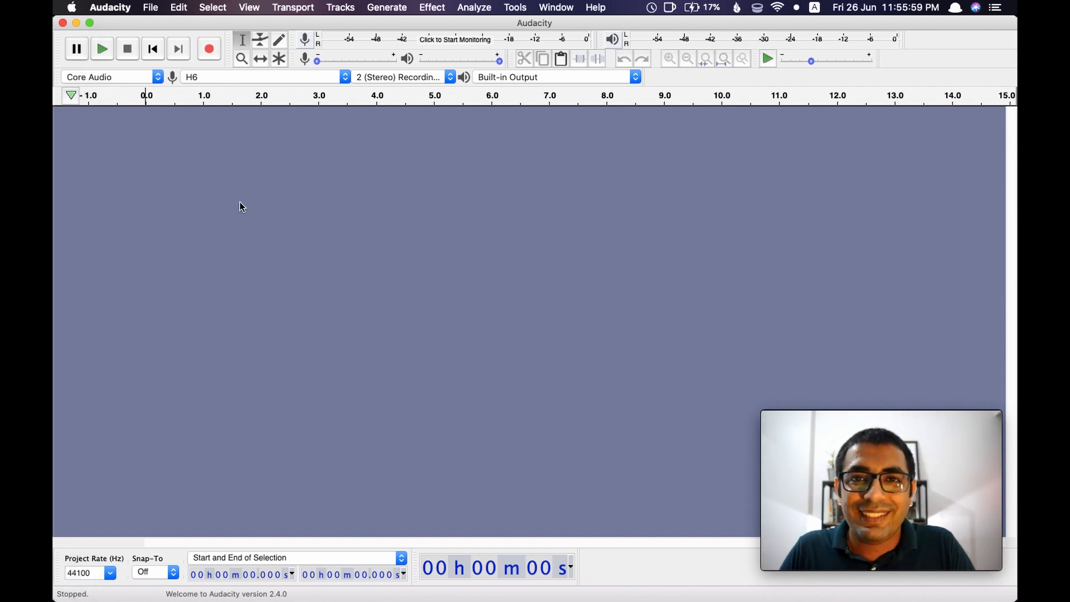
click(150, 8)
mouse_move(180, 51)
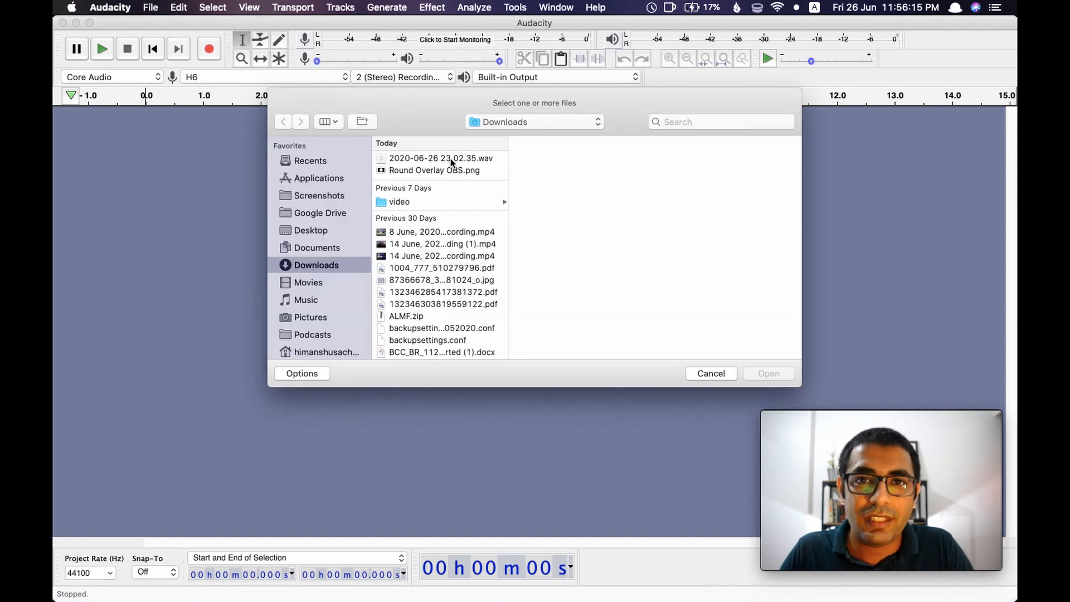
double_click(451, 159)
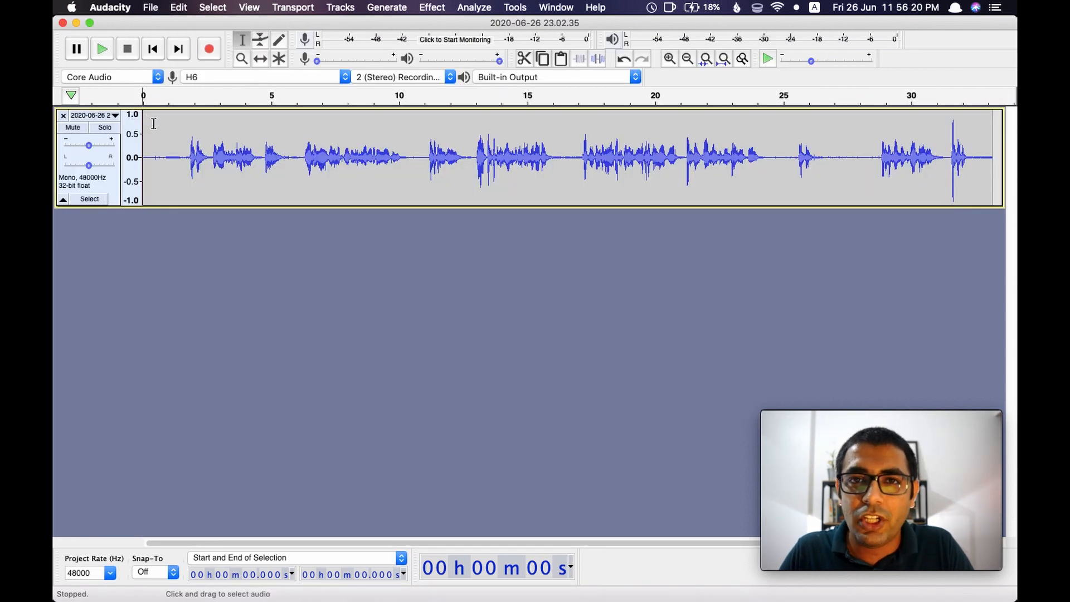
Play back the imported recording from about 0.5 s
click(156, 127)
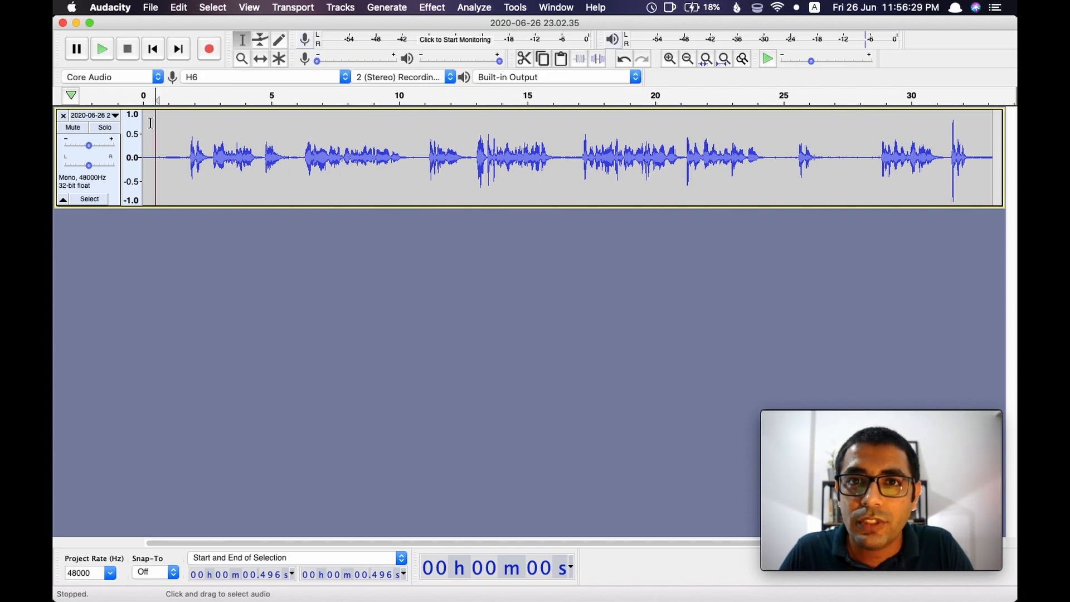
key(space)
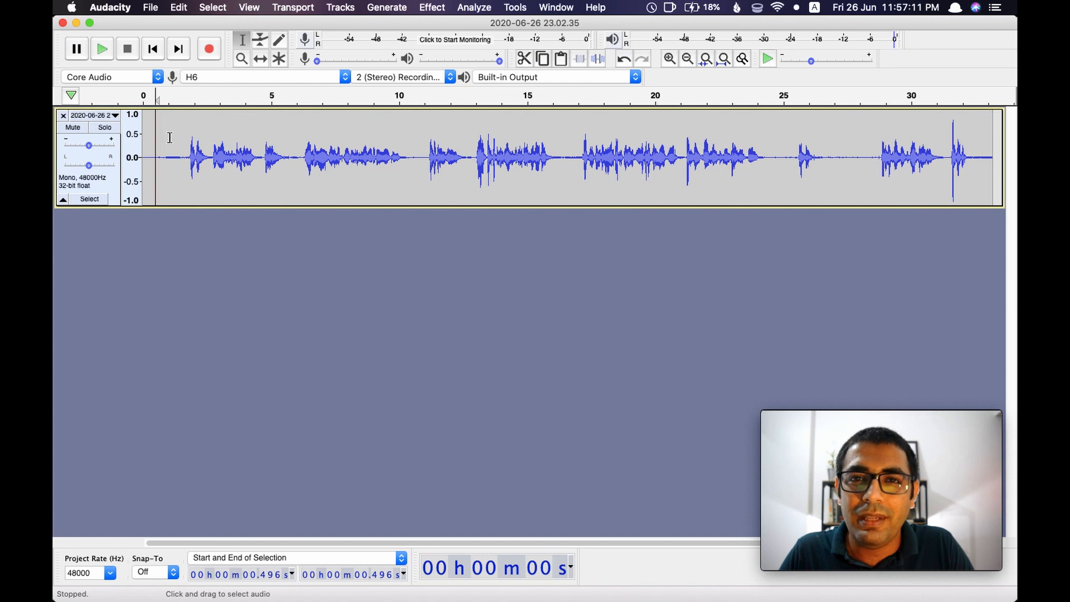
Select the silent stretch from 0 to 0.496 s, listen to it, and capture it as the Noise Reduction profile
scroll(169, 137, up, 3)
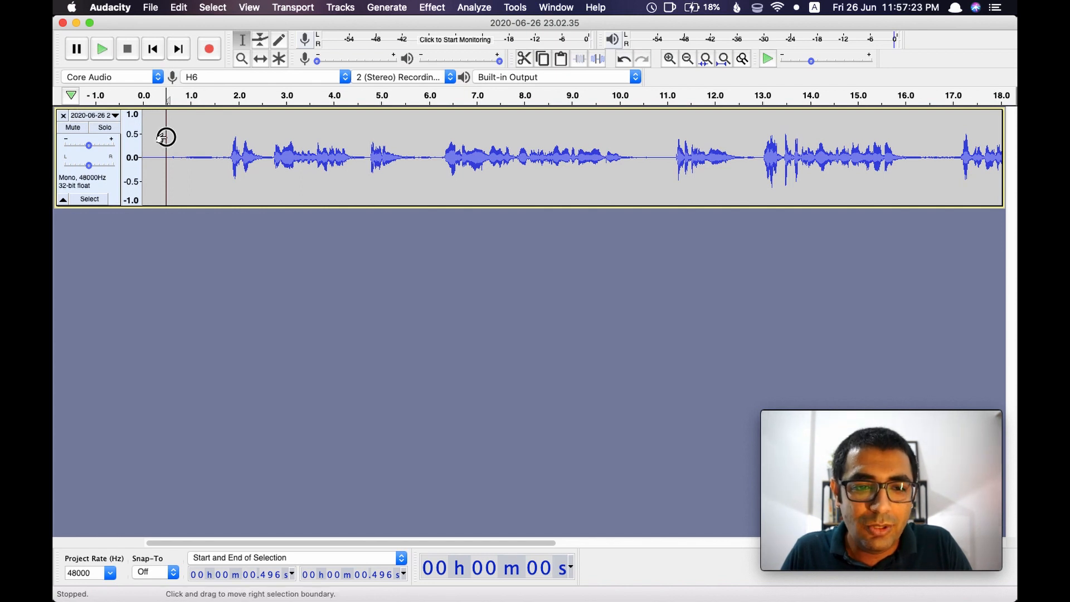
drag(165, 136, 143, 134)
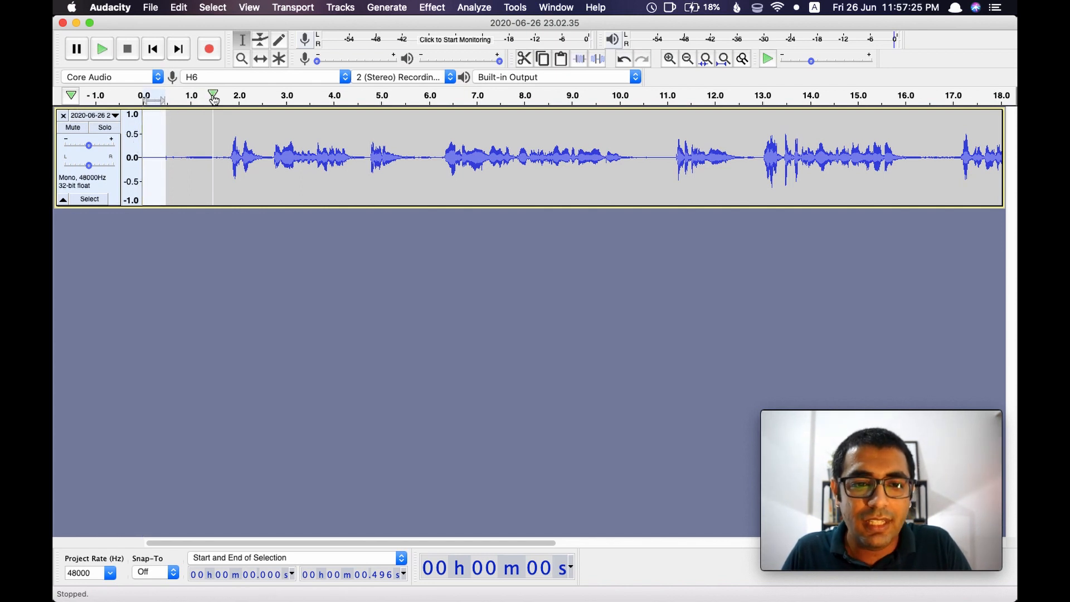
key(space)
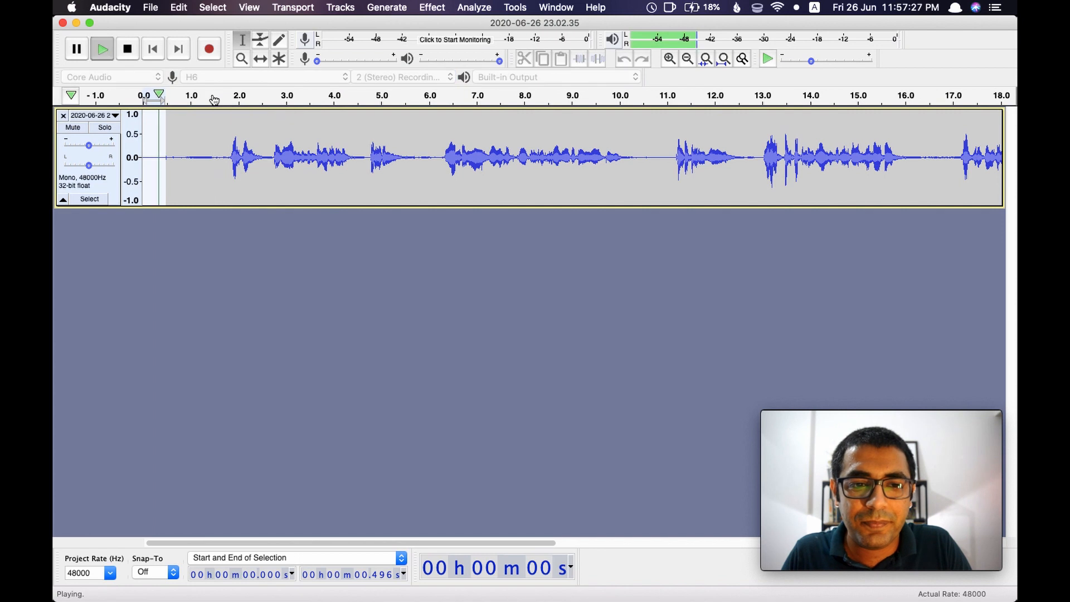
key(space)
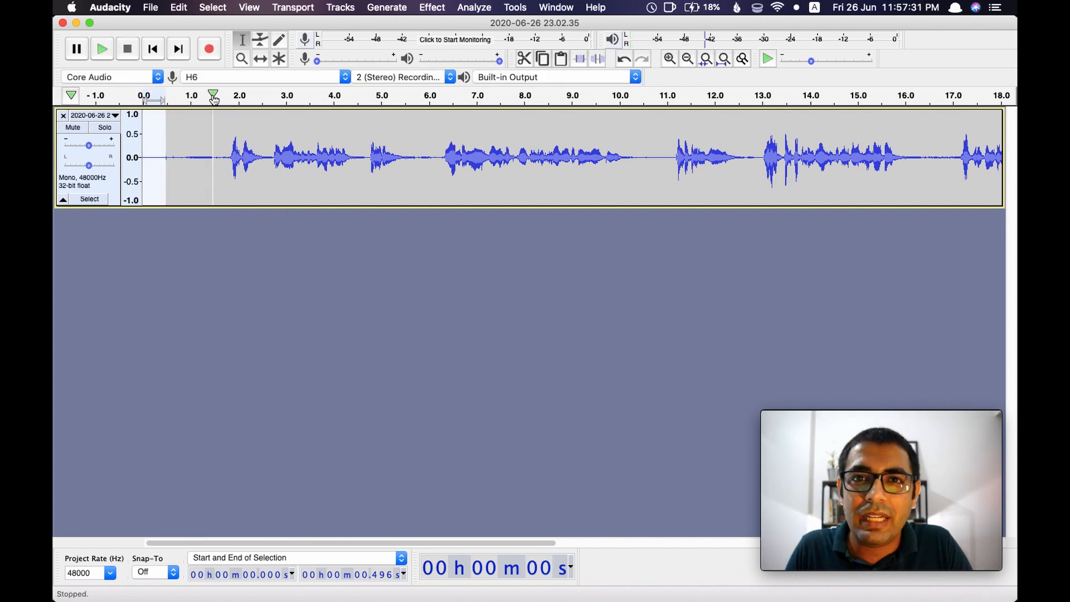
key(space)
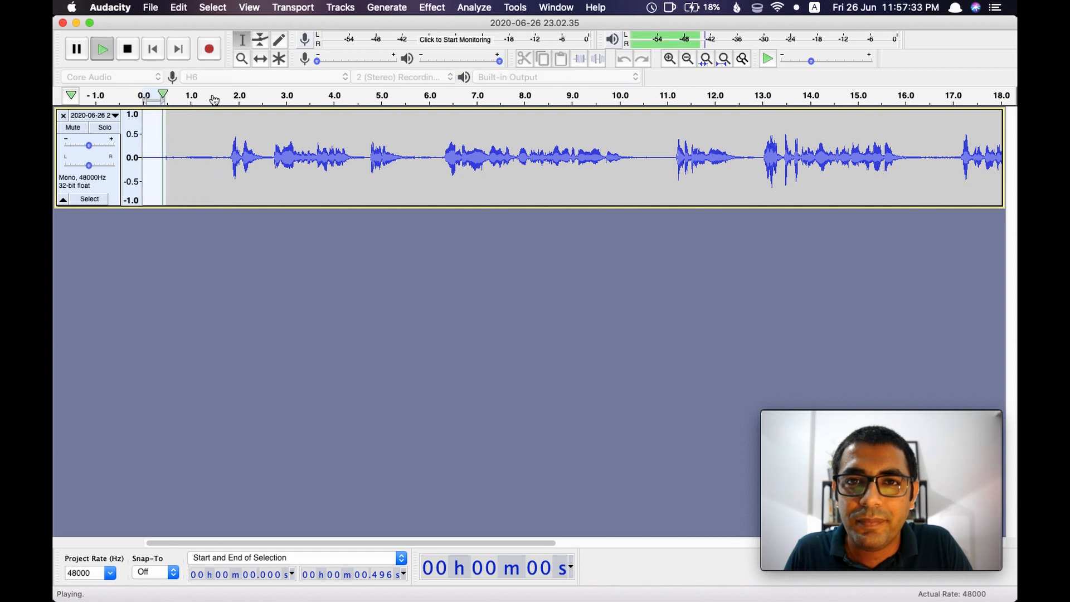
click(432, 6)
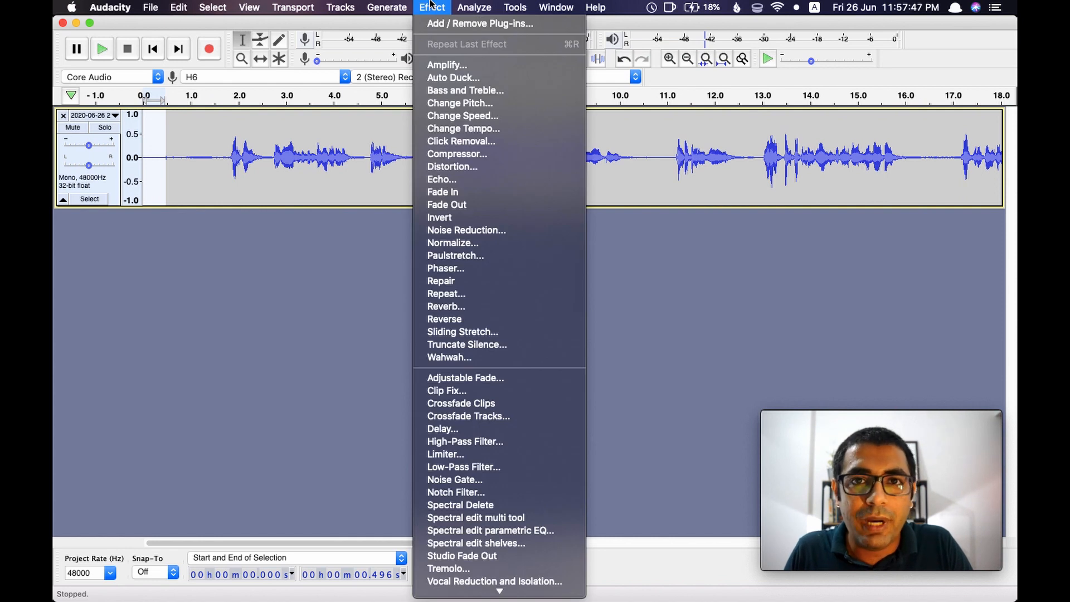
click(462, 230)
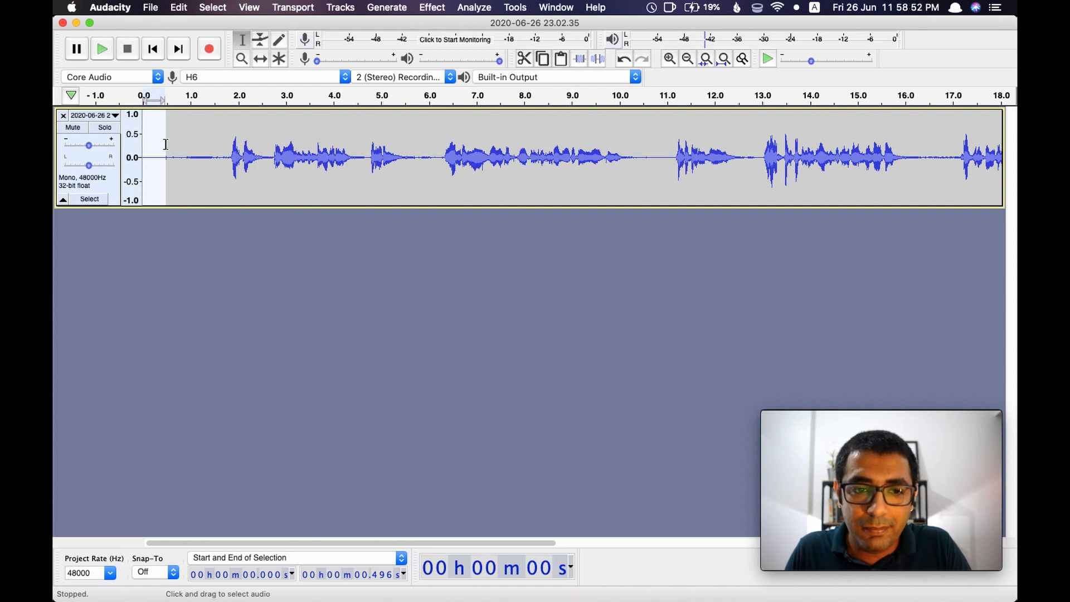
Apply Noise Reduction to the entire track with 16 dB reduction, sensitivity 6.00 and frequency smoothing of 3 bands
double_click(171, 119)
double_click(175, 123)
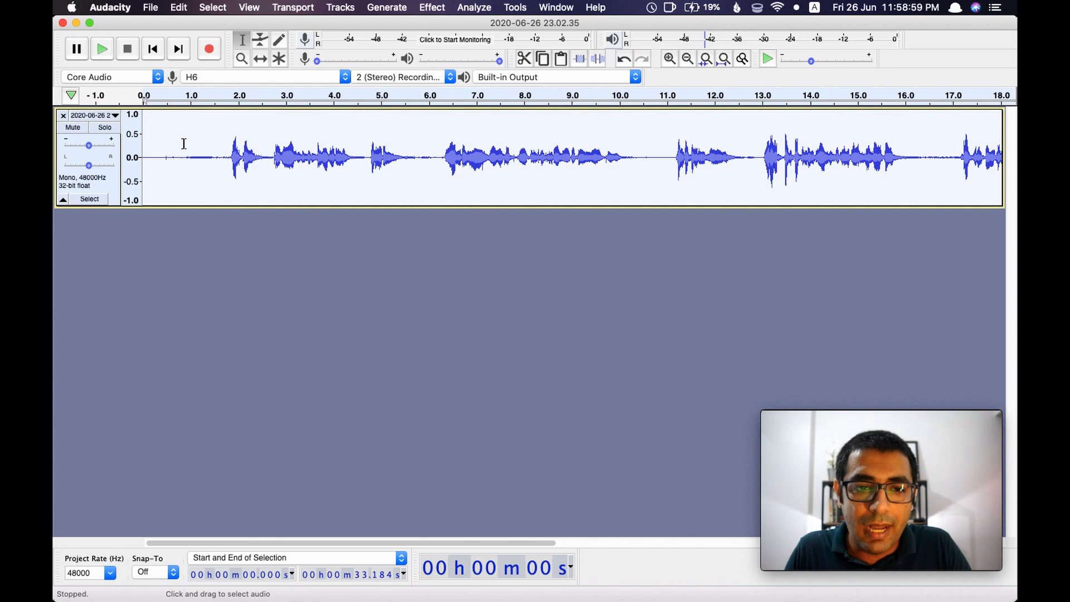
click(184, 144)
double_click(184, 144)
click(184, 144)
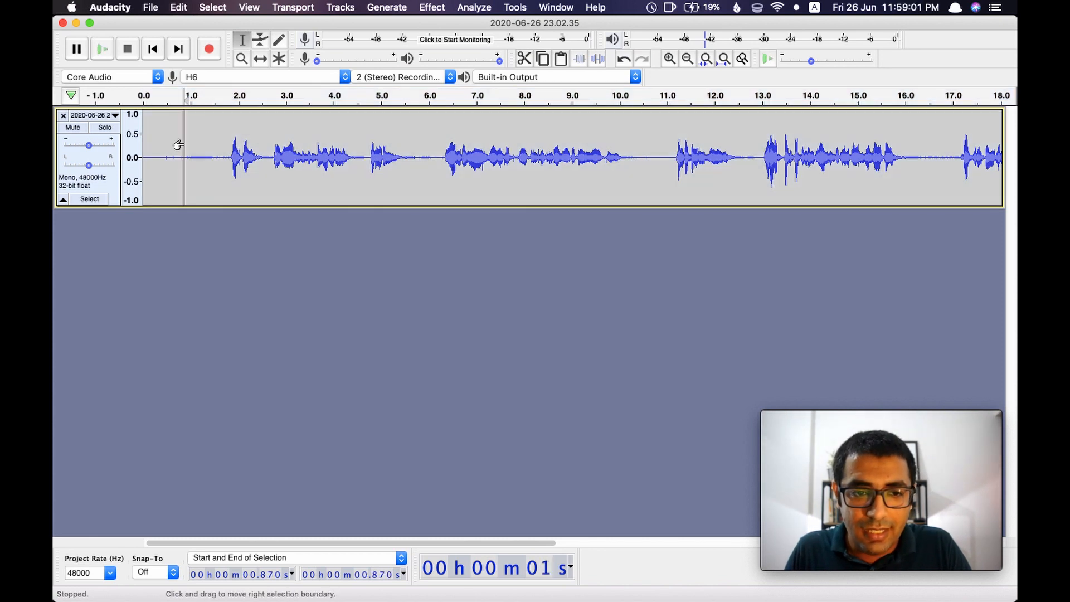
double_click(184, 144)
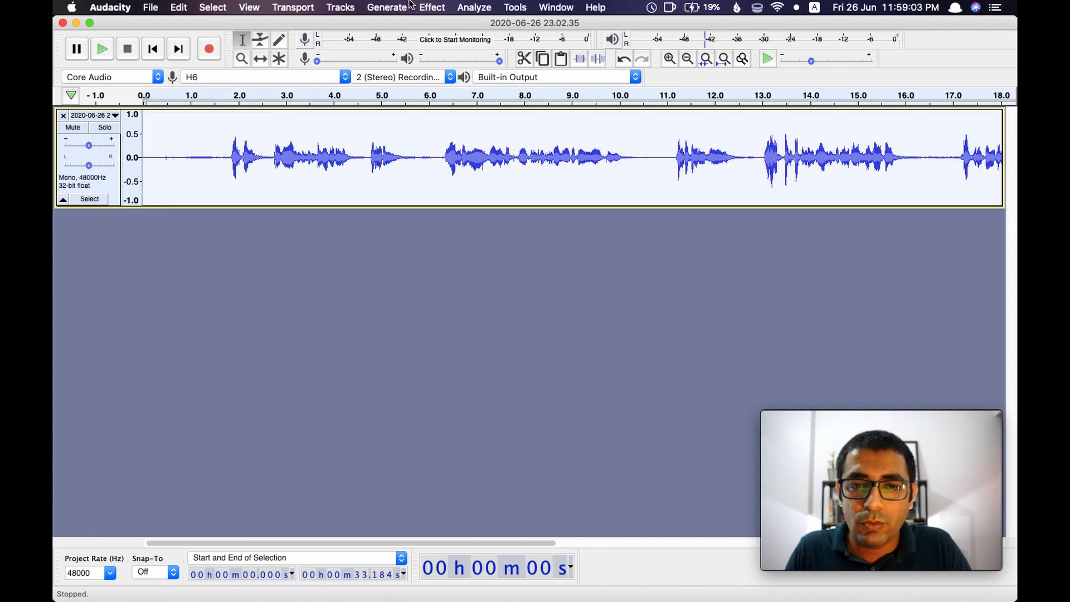
click(433, 7)
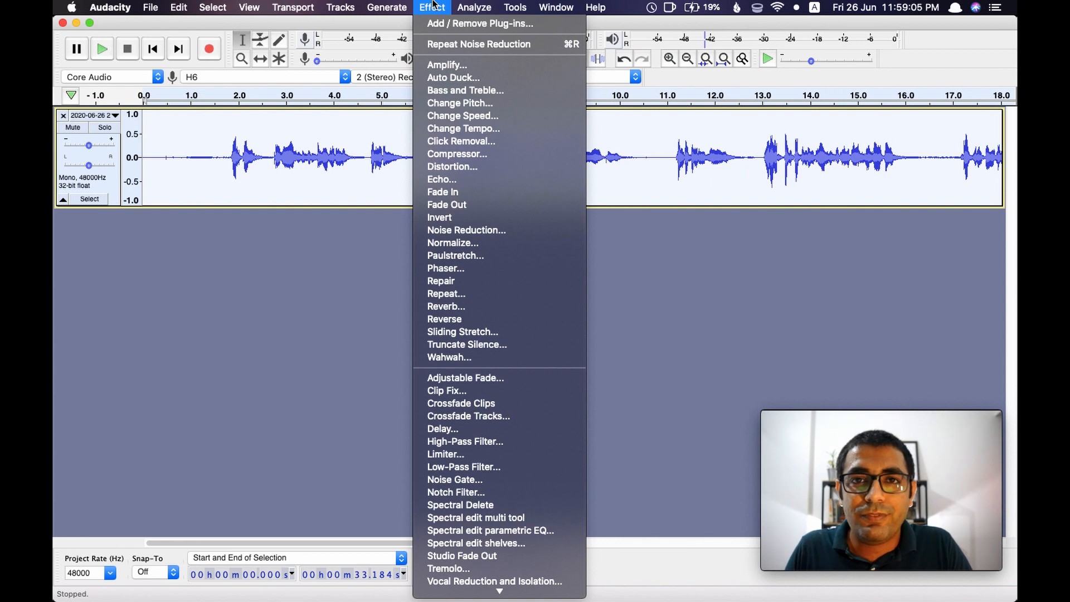
click(464, 230)
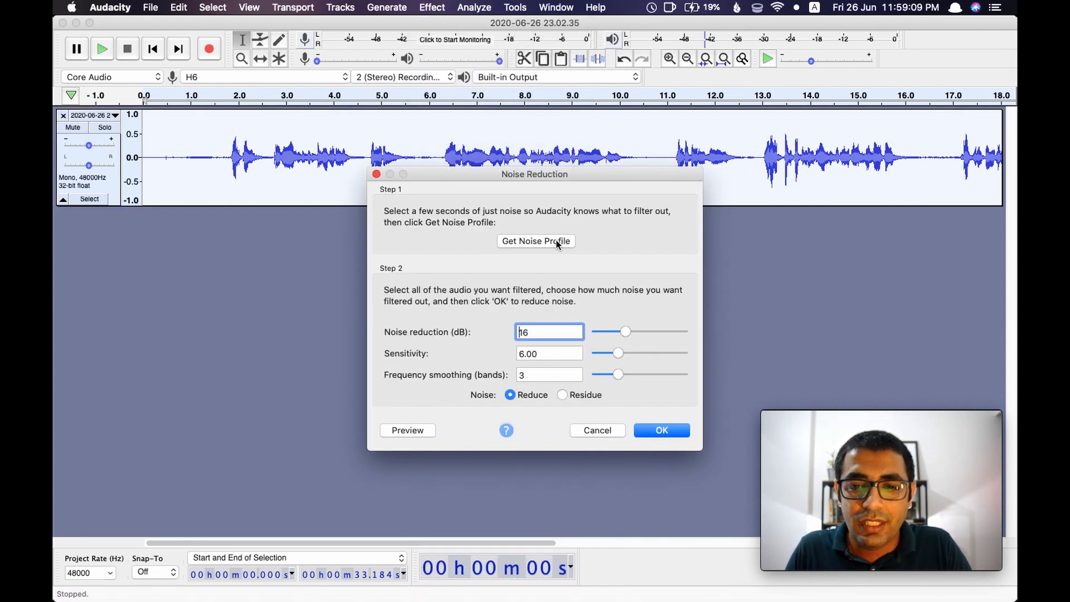
click(662, 430)
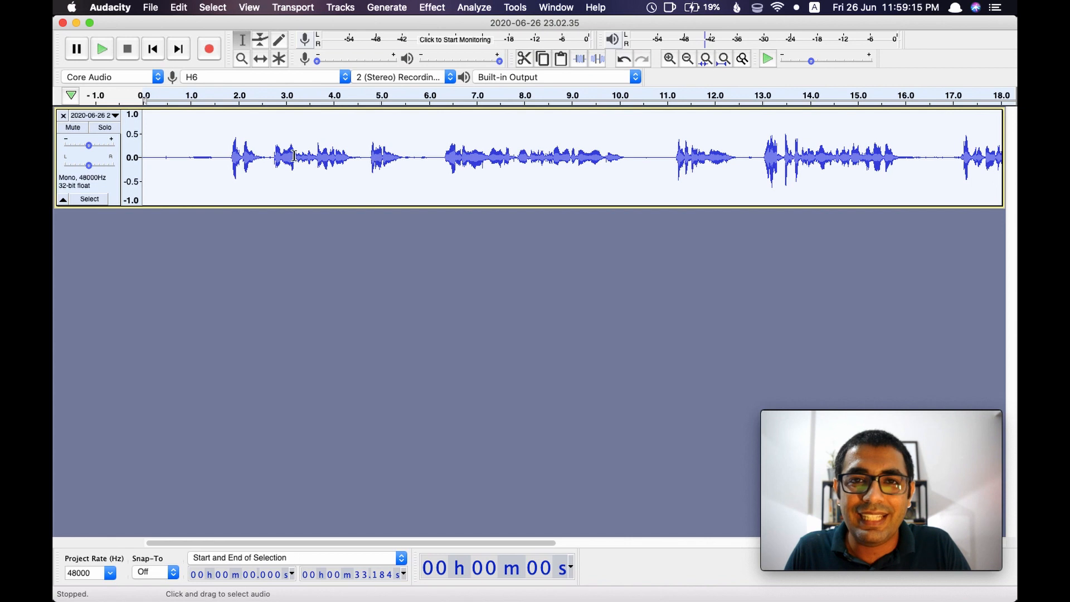
Listen to the noise-reduced track from about 0.14 s to check how it sounds
click(149, 138)
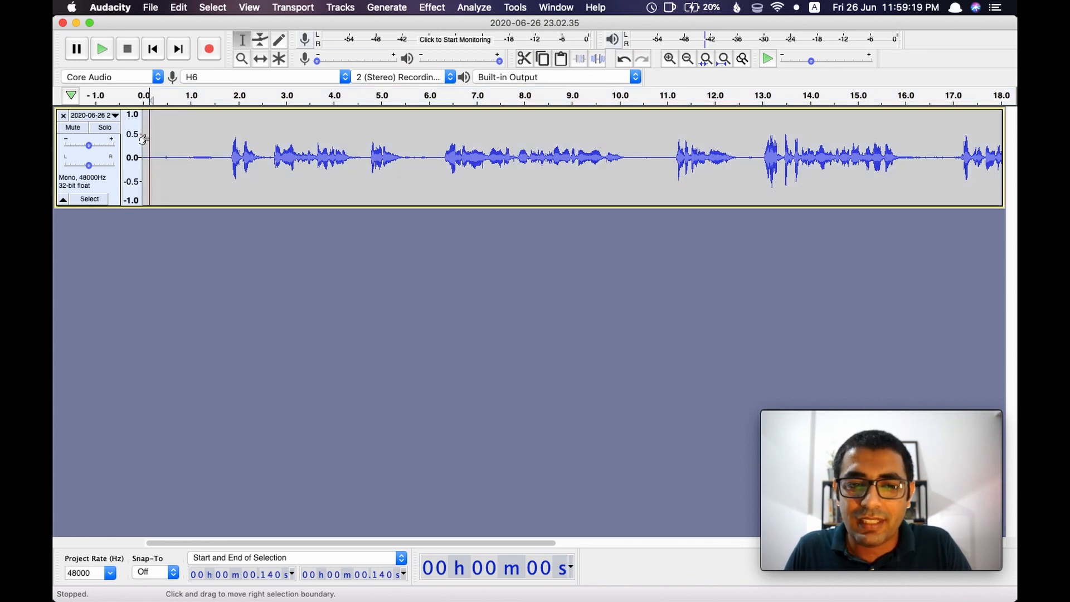
key(space)
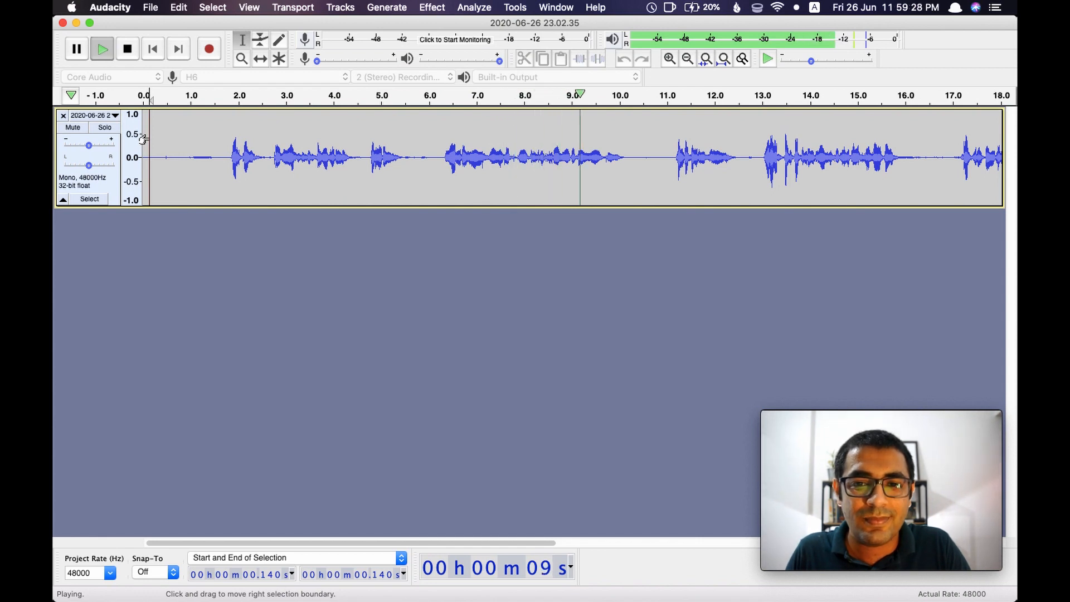
key(space)
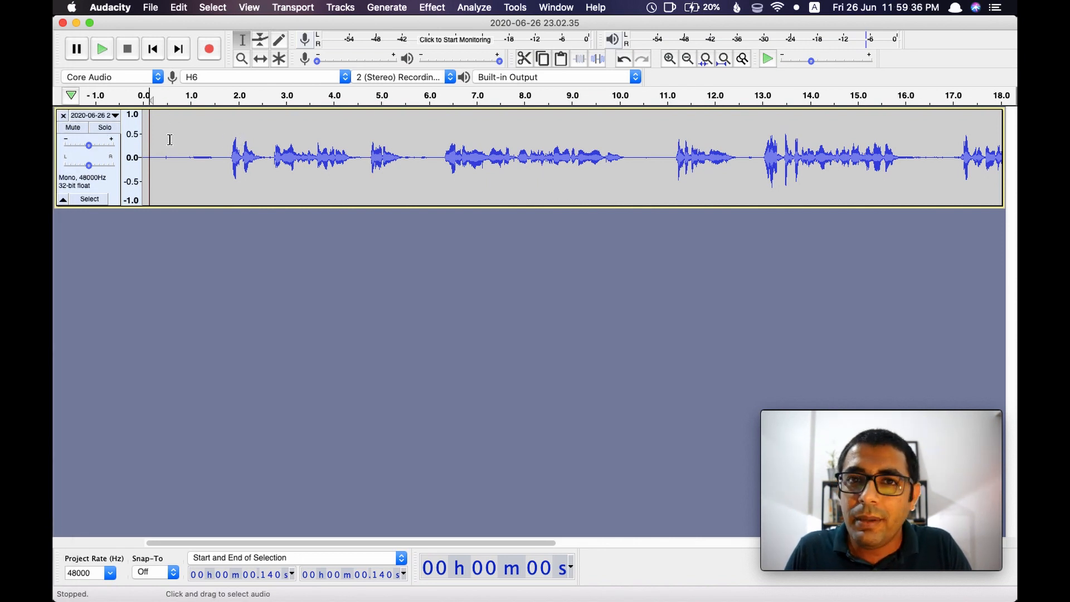
key(space)
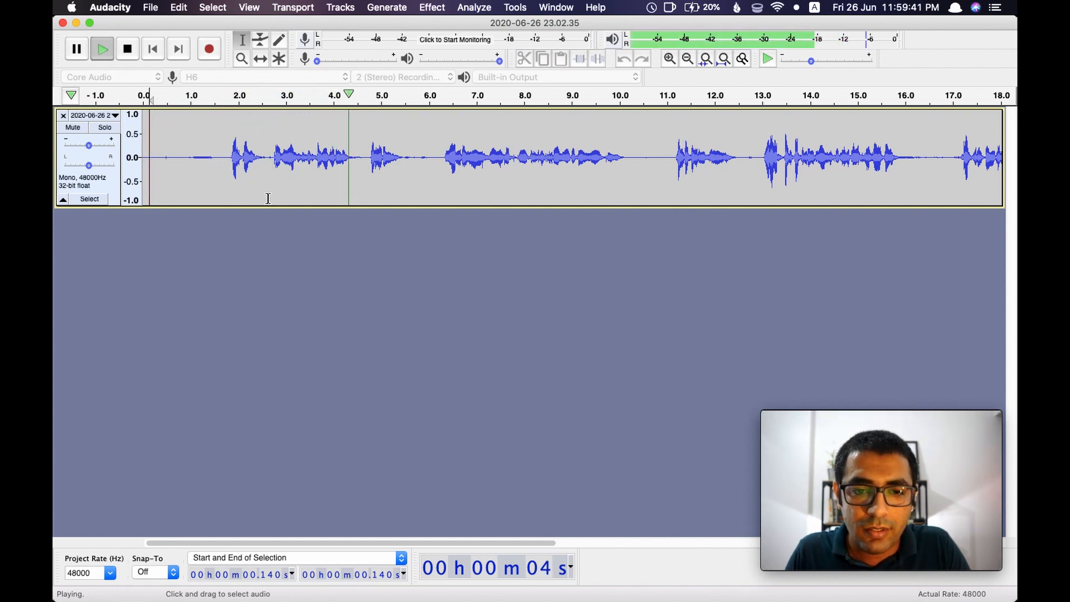
Delete the faint noise between 0.856 and 1.530 s, and cut the first 0.561 s of the track
click(192, 119)
click(184, 114)
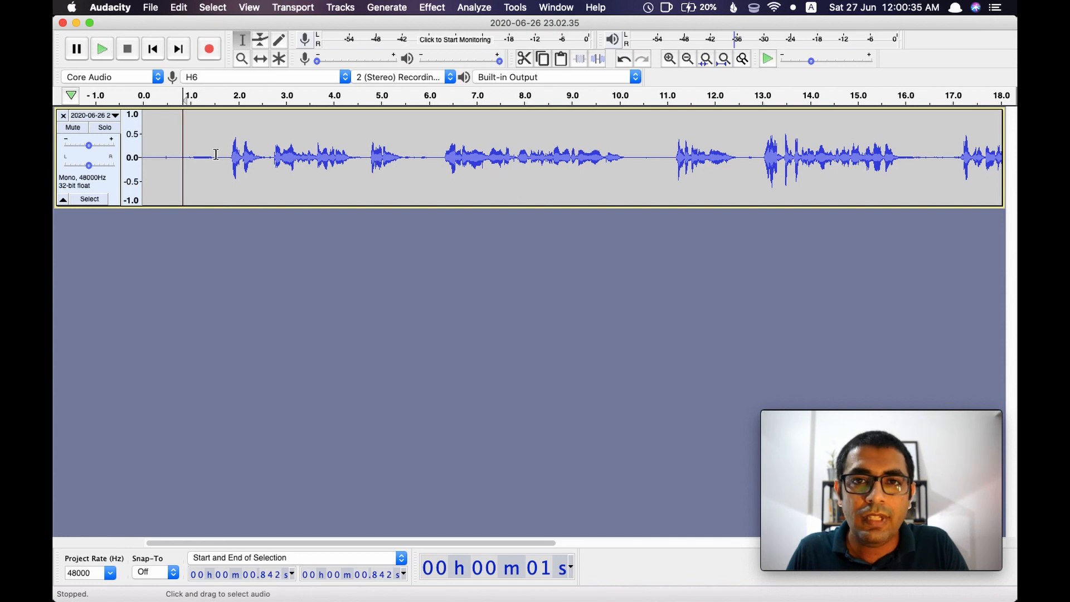
drag(215, 154, 184, 153)
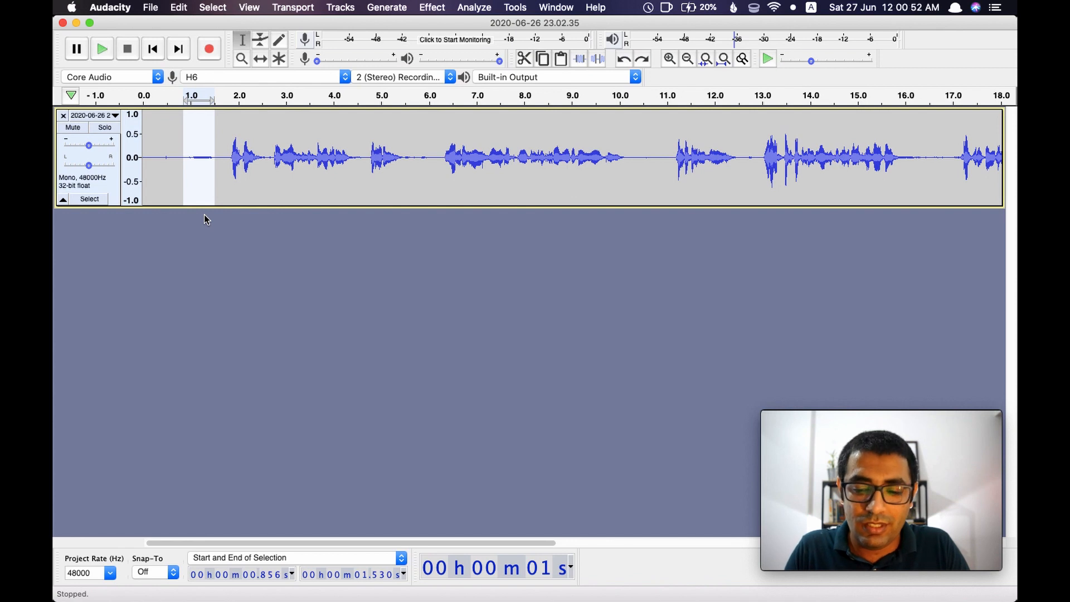
key(Delete)
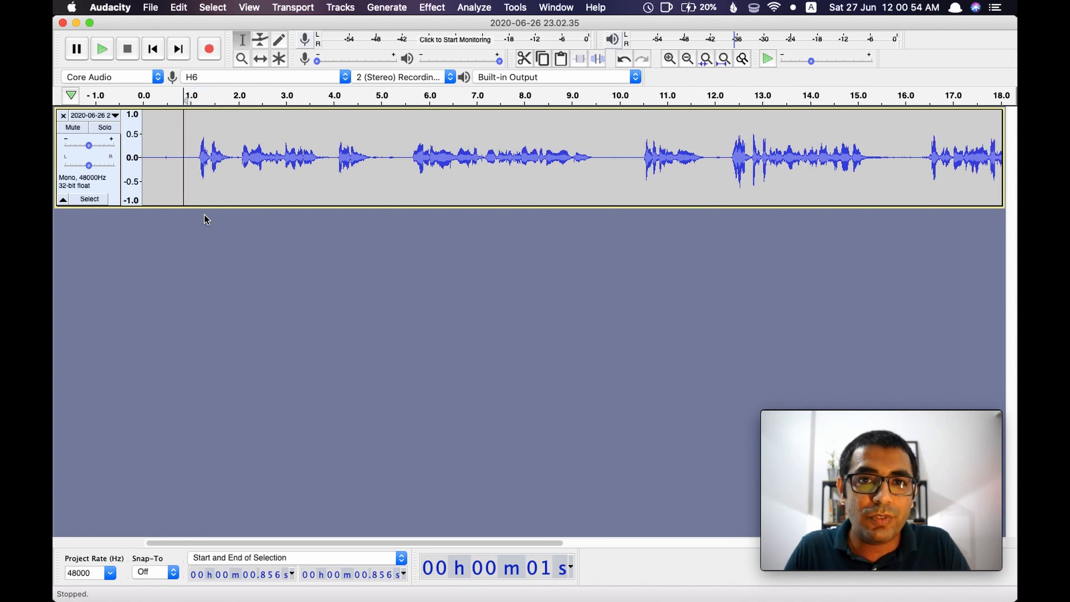
drag(169, 157, 141, 158)
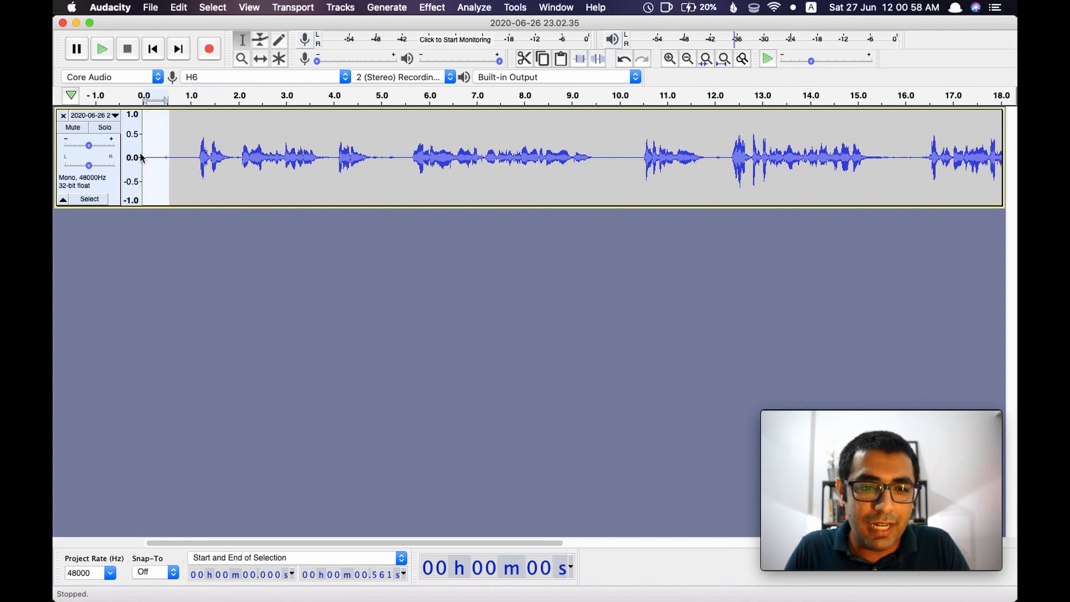
key(Delete)
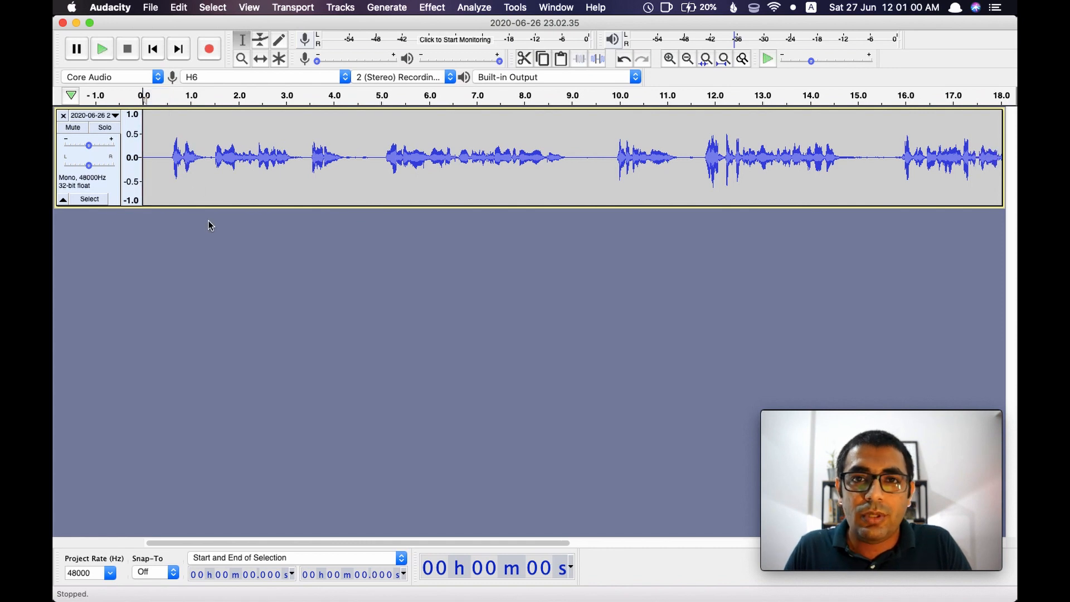
Play back the trimmed track from the beginning and again from 3.41 s
key(space)
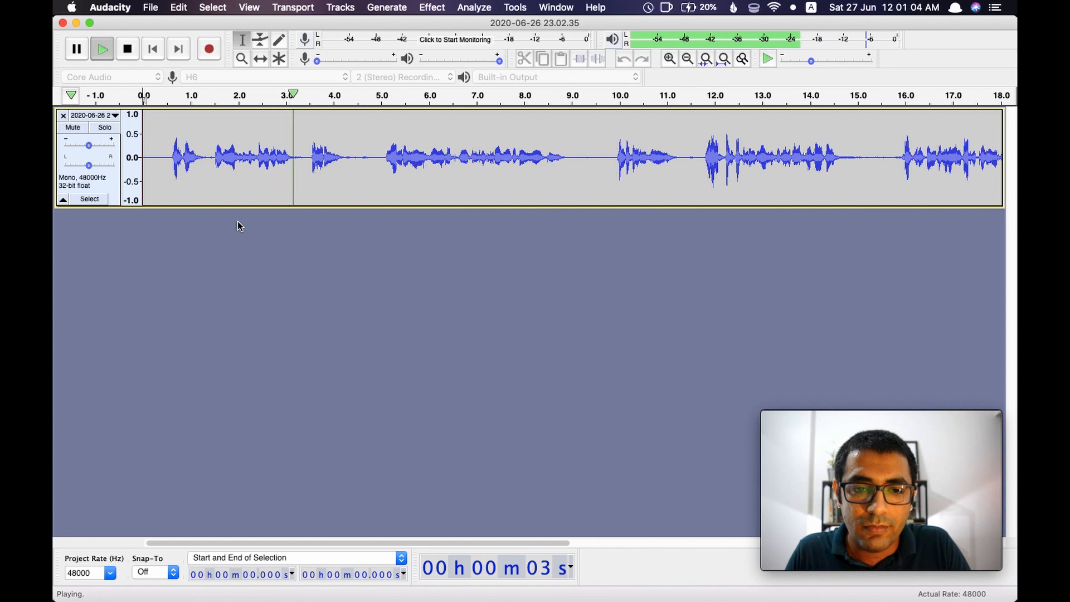
key(space)
click(306, 159)
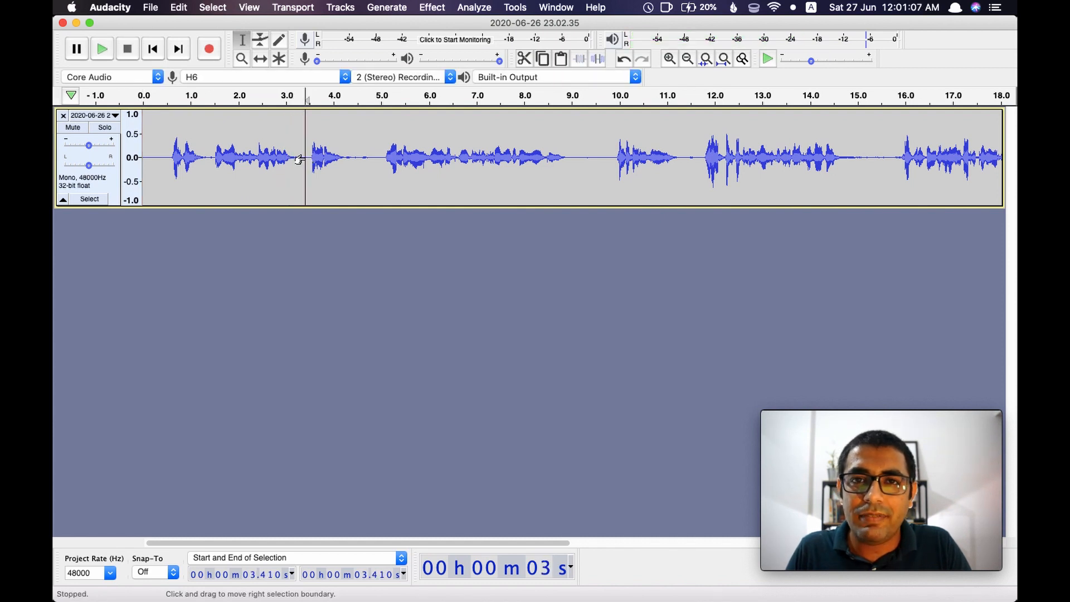
key(space)
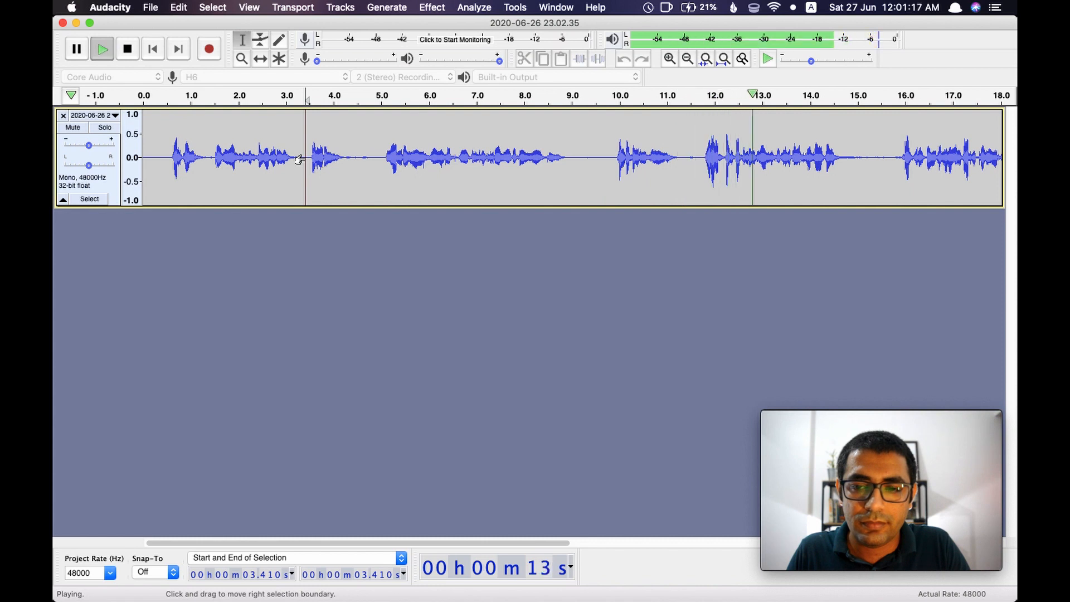
Stop the playback and delete the section of the track between 3.467 and 11.579 s
key(space)
drag(308, 151, 694, 144)
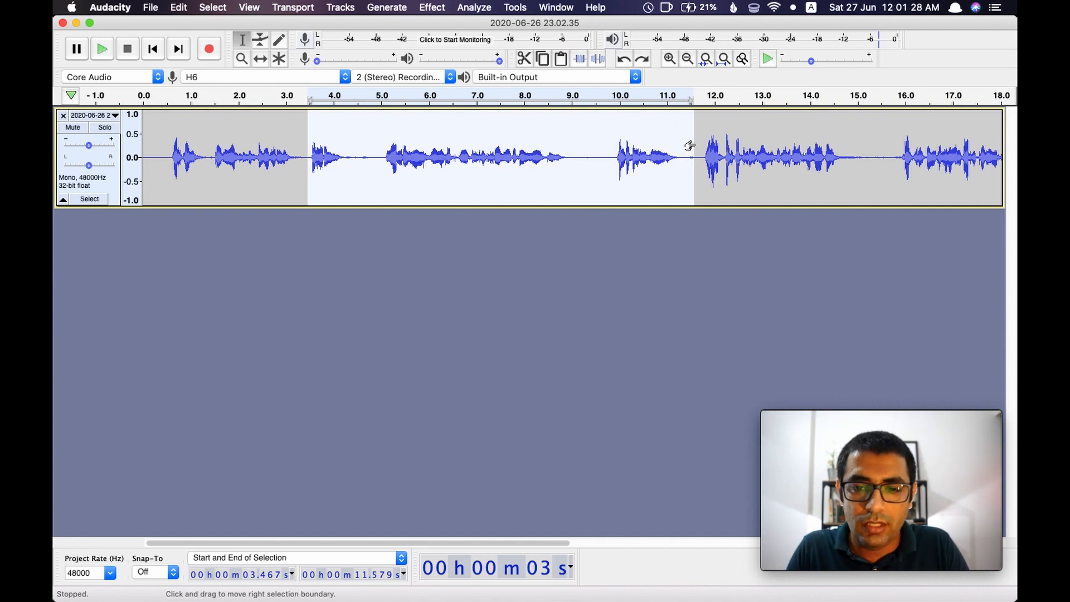
key(Delete)
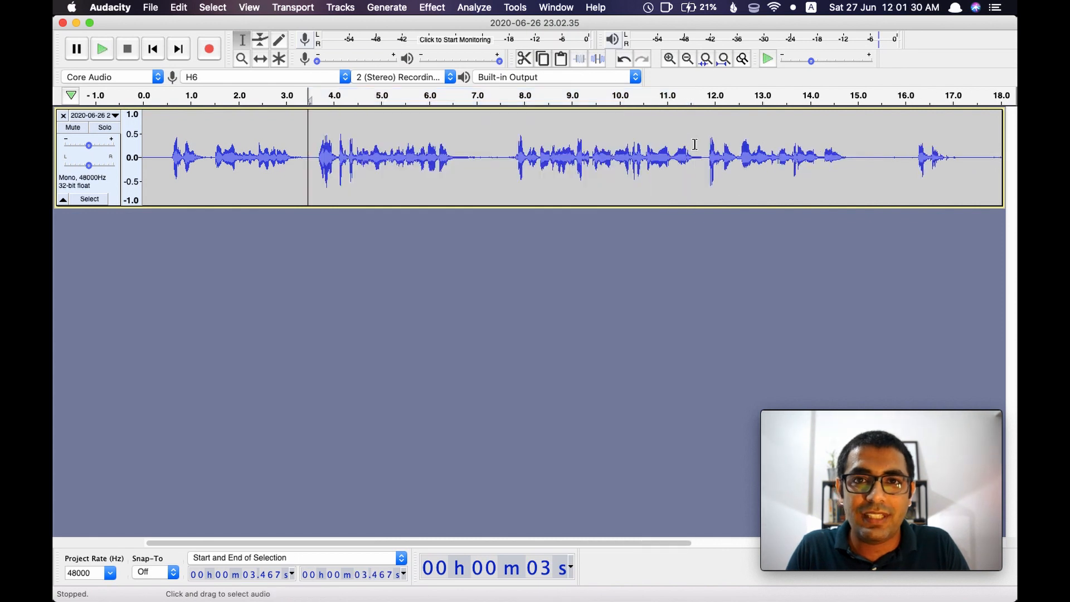
Play back the track from the 3.467 s cut to check how the joined speech sounds
key(space)
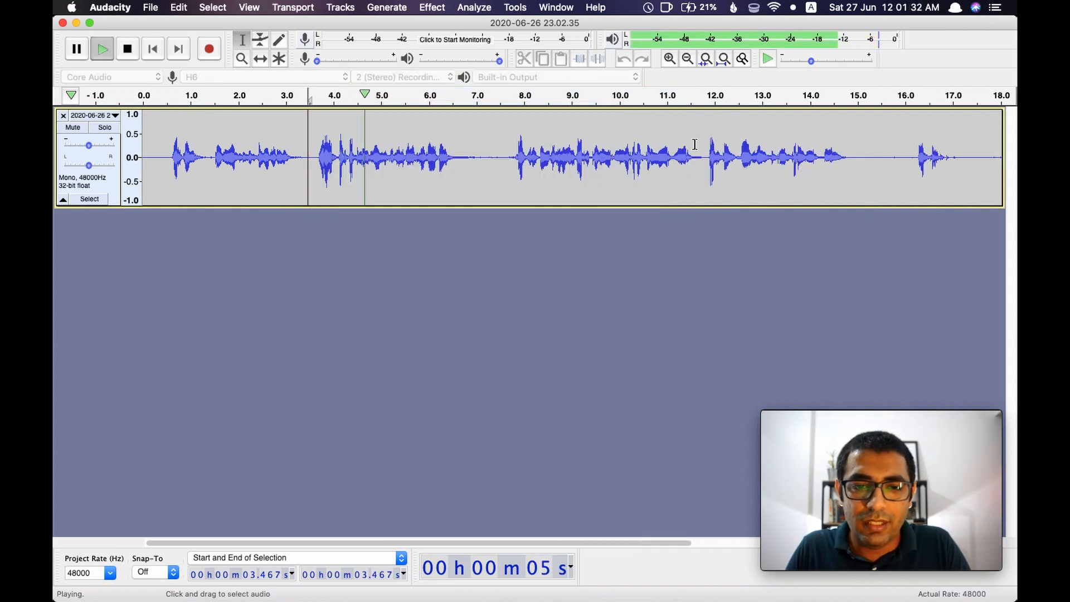
key(space)
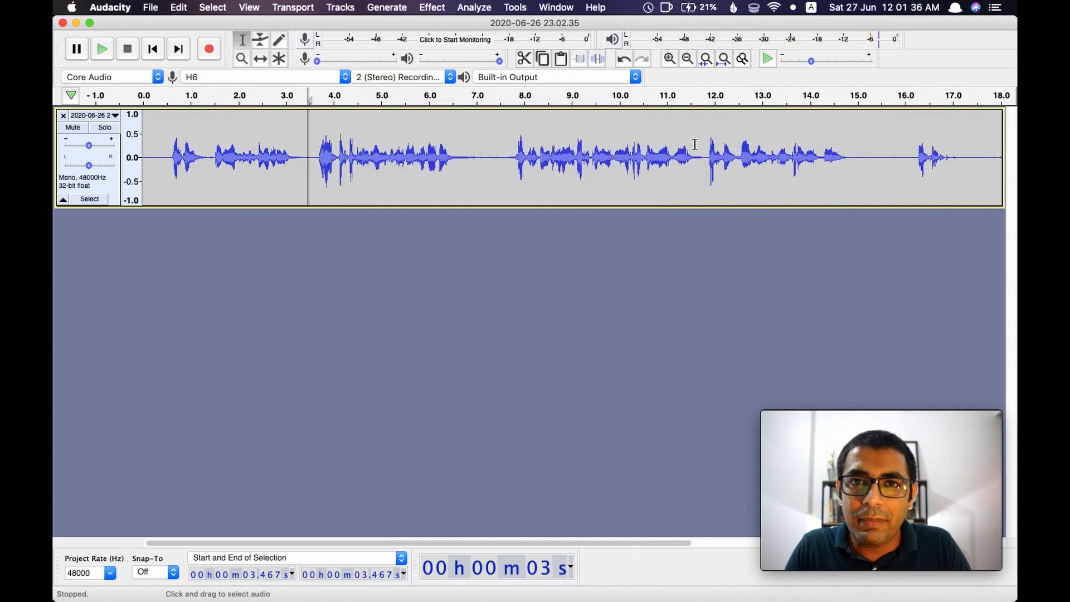
key(space)
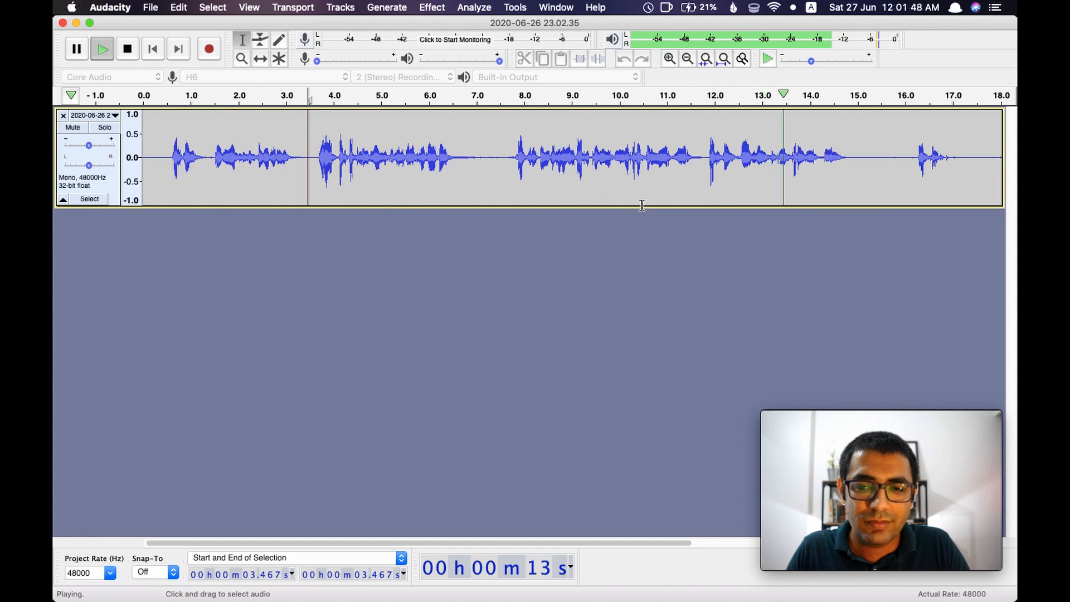
key(space)
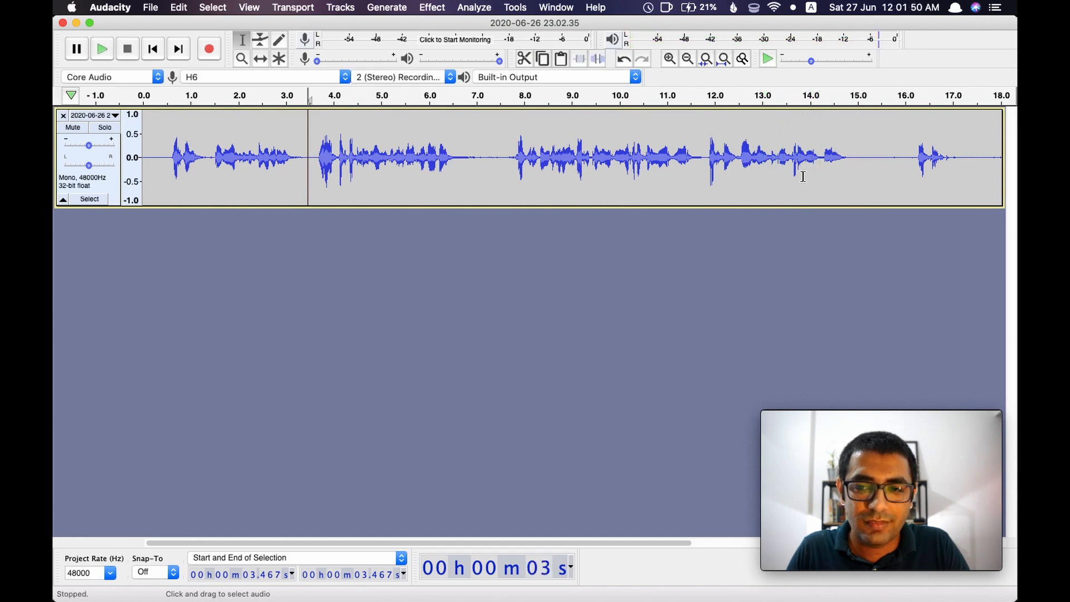
key(space)
Listen to the track from 15.466 s and again from 18.442 s to find the next part to cut
key(space)
click(879, 157)
key(space)
scroll(752, 148, right, 5)
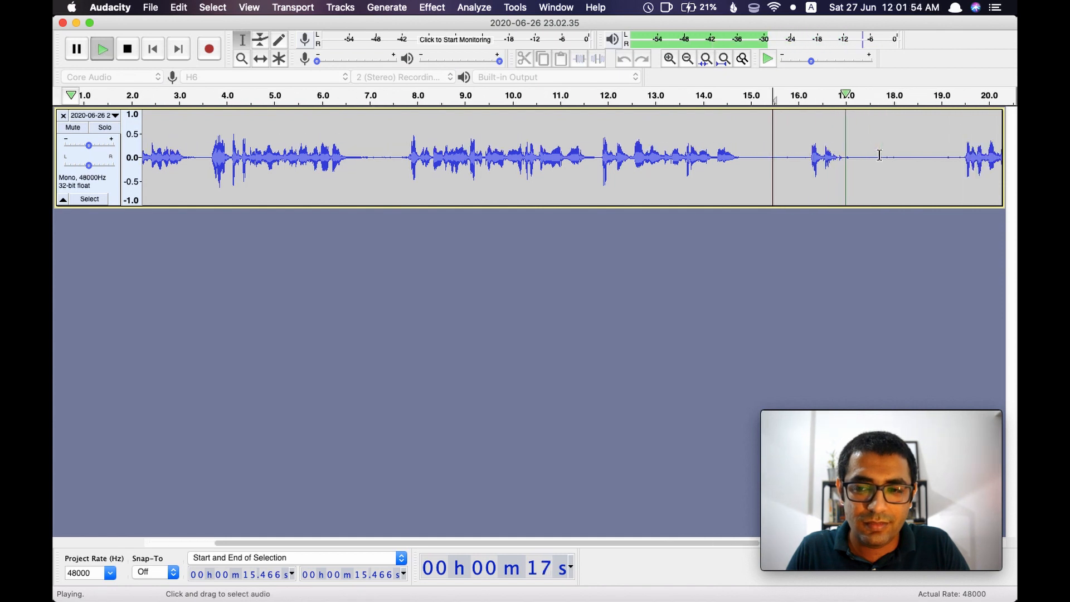
key(space)
click(801, 158)
key(space)
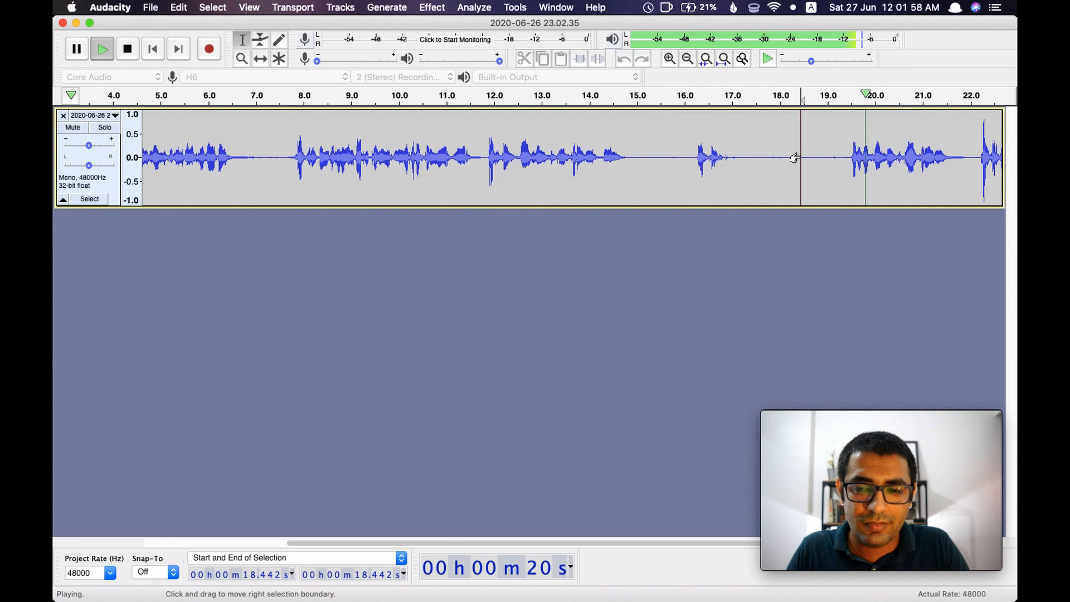
key(space)
Listen from 11.775 s, and delete the section from there to about 19.3 s, just before the next phrase
click(482, 124)
key(space)
key(space)
drag(483, 124, 838, 150)
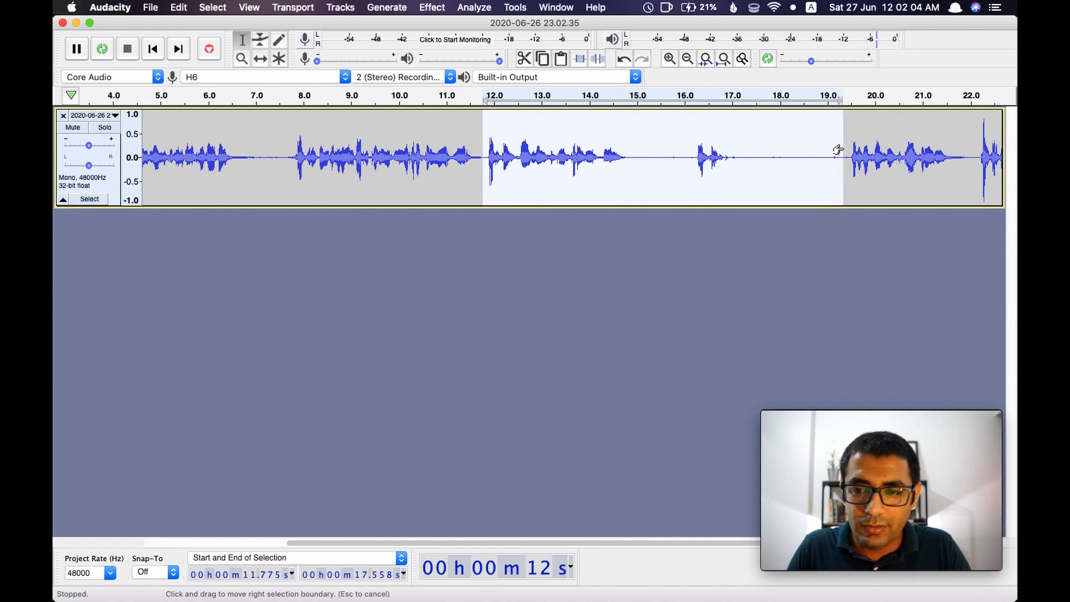
key(Delete)
Play back the newly joined audio, including from 9.010 s, to check the cut
key(space)
key(space)
click(352, 126)
key(space)
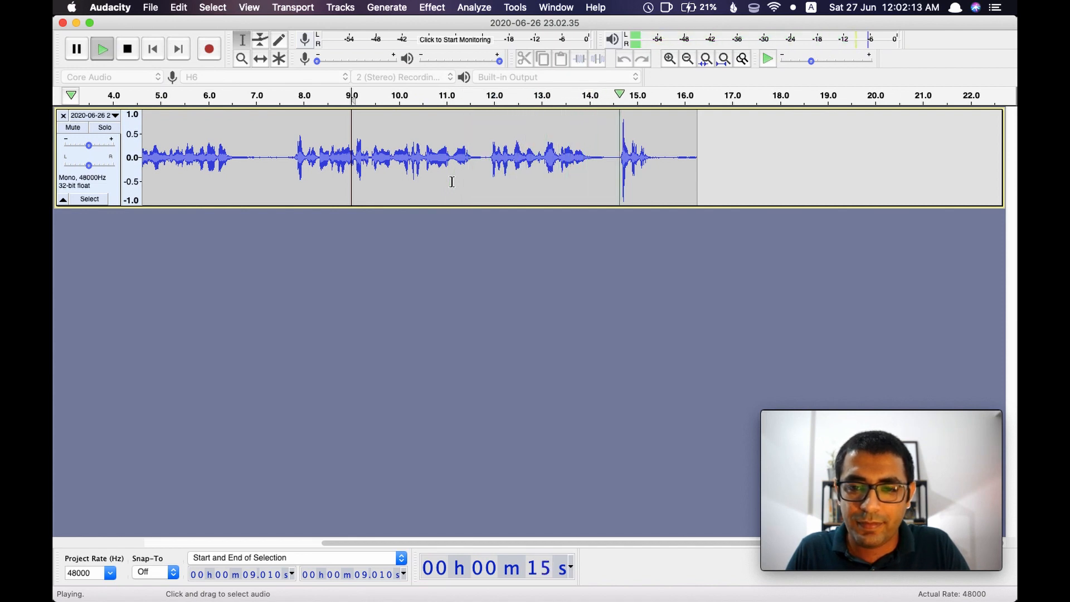
Mark the quiet tail between 15.607 and 16.272 s, clear the selection, and play the ending from about 15 s
drag(666, 157, 697, 158)
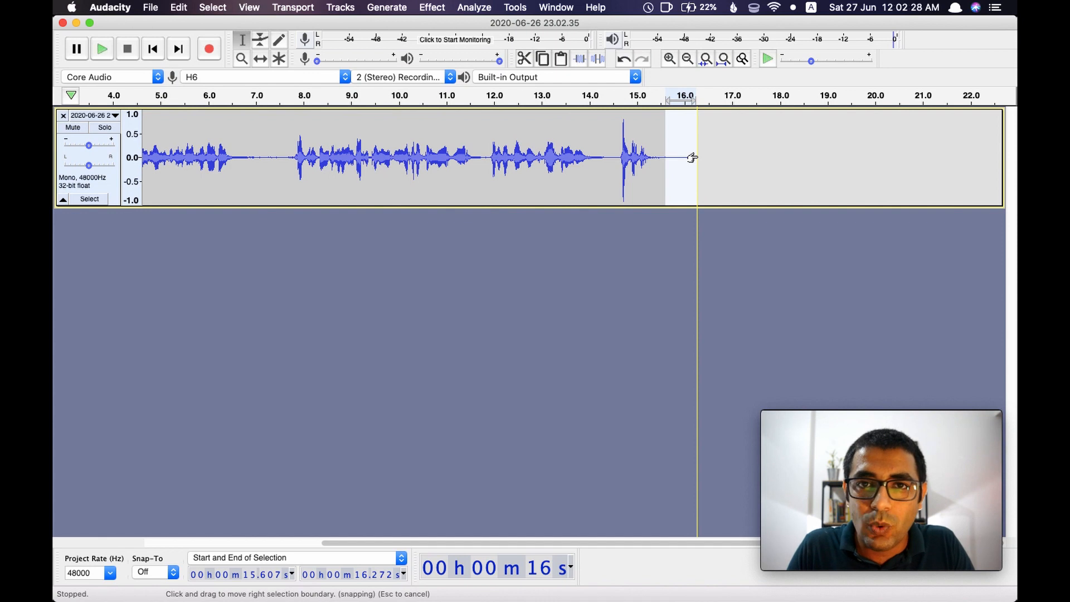
click(724, 157)
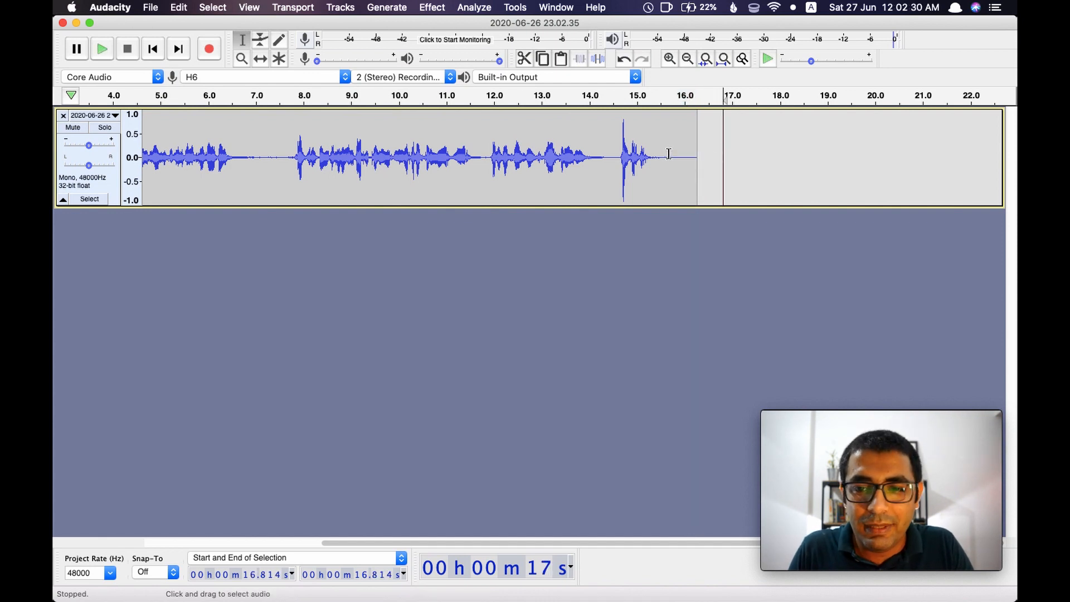
click(640, 145)
key(space)
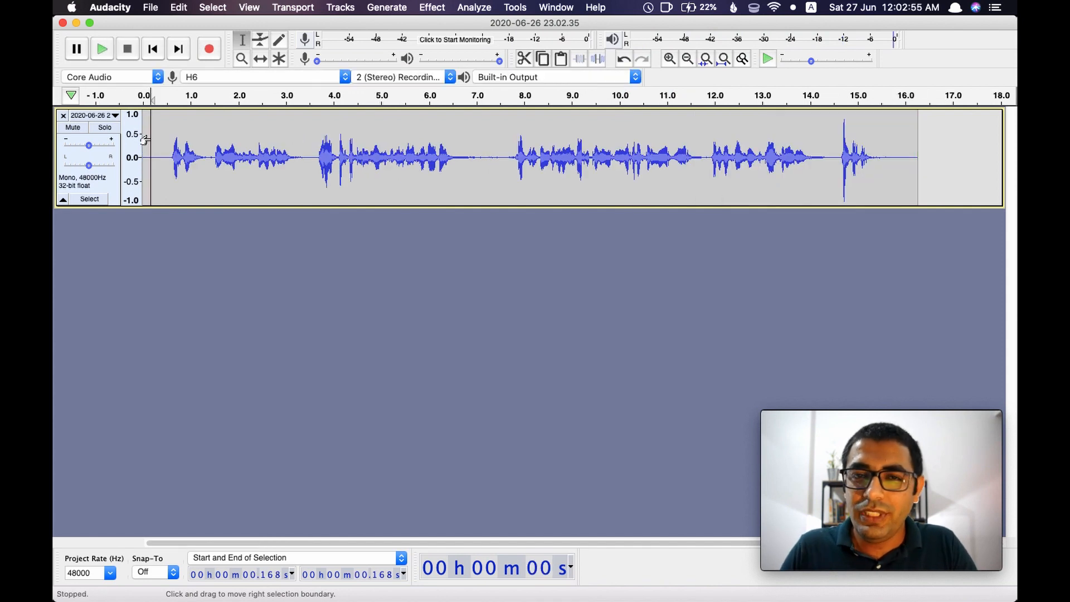
Export the edited recording as an MP3 file named sample_episode_1.mp3 to the Desktop
click(151, 8)
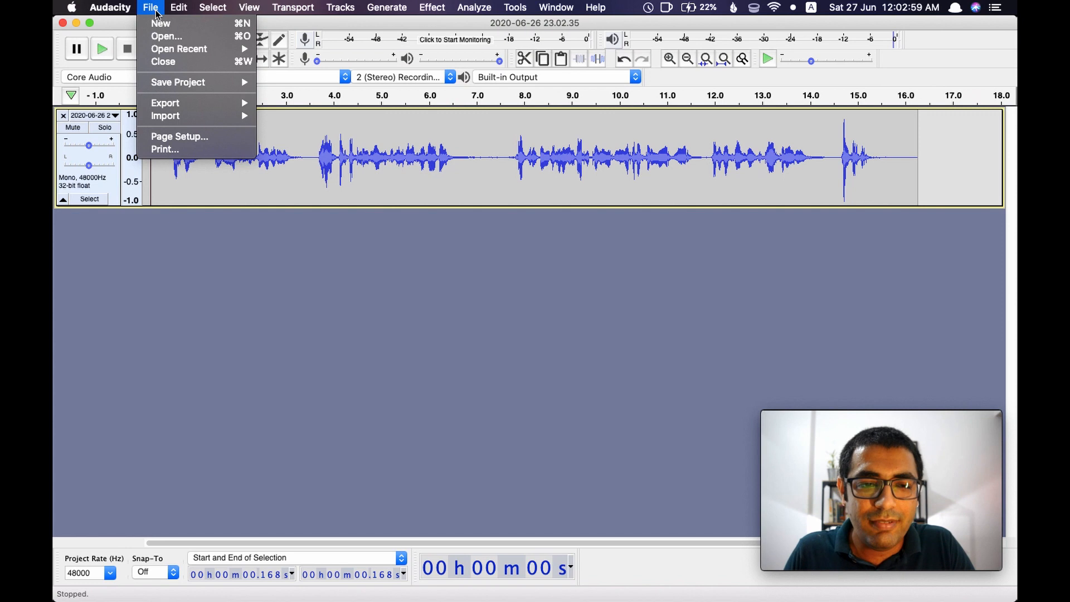
mouse_move(184, 103)
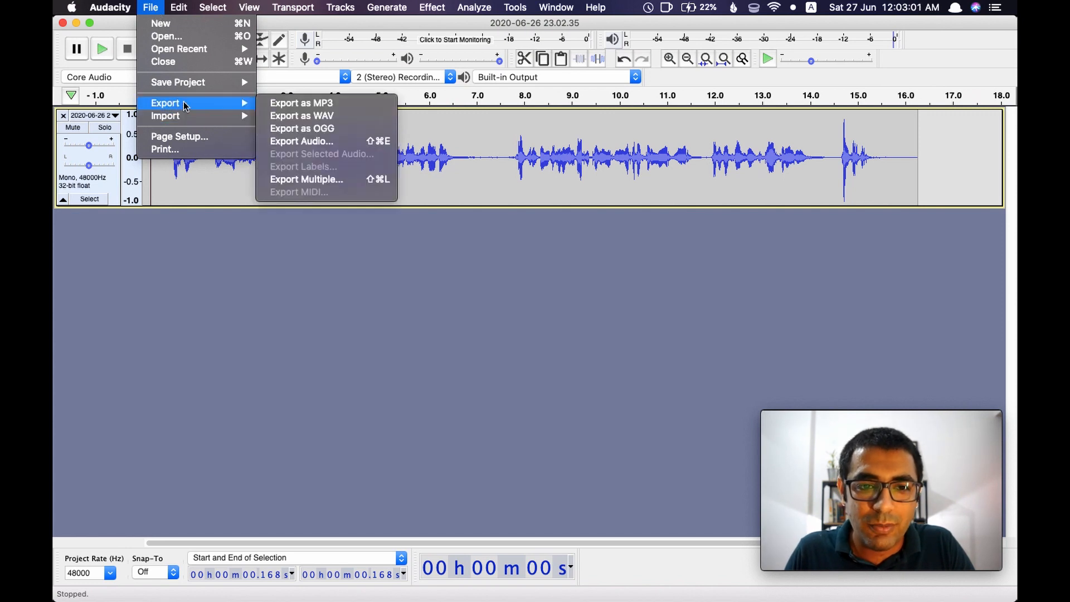
click(327, 106)
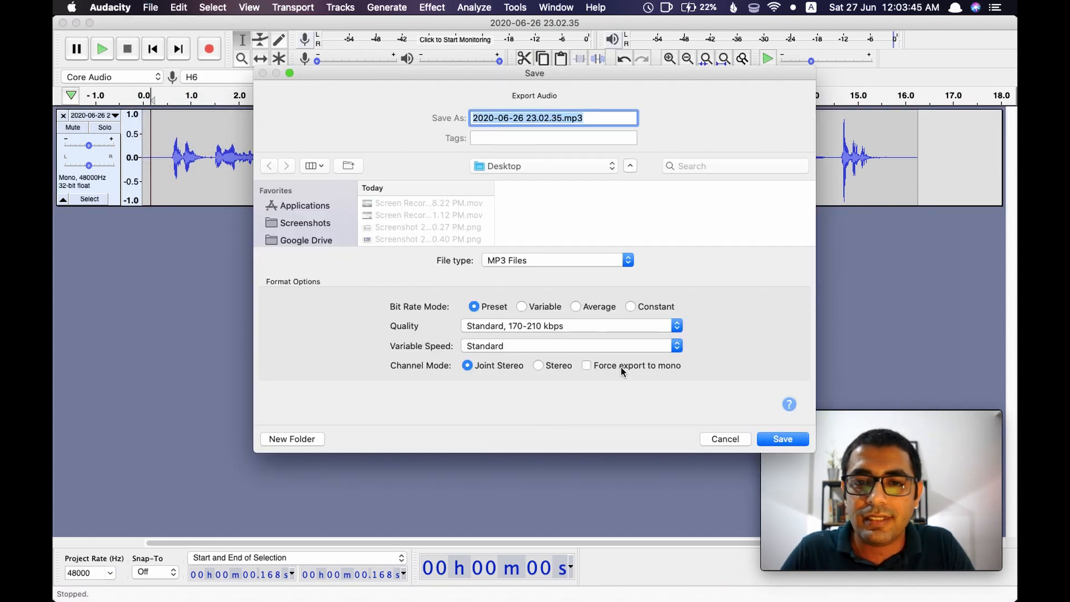
scroll(310, 225, down, 2)
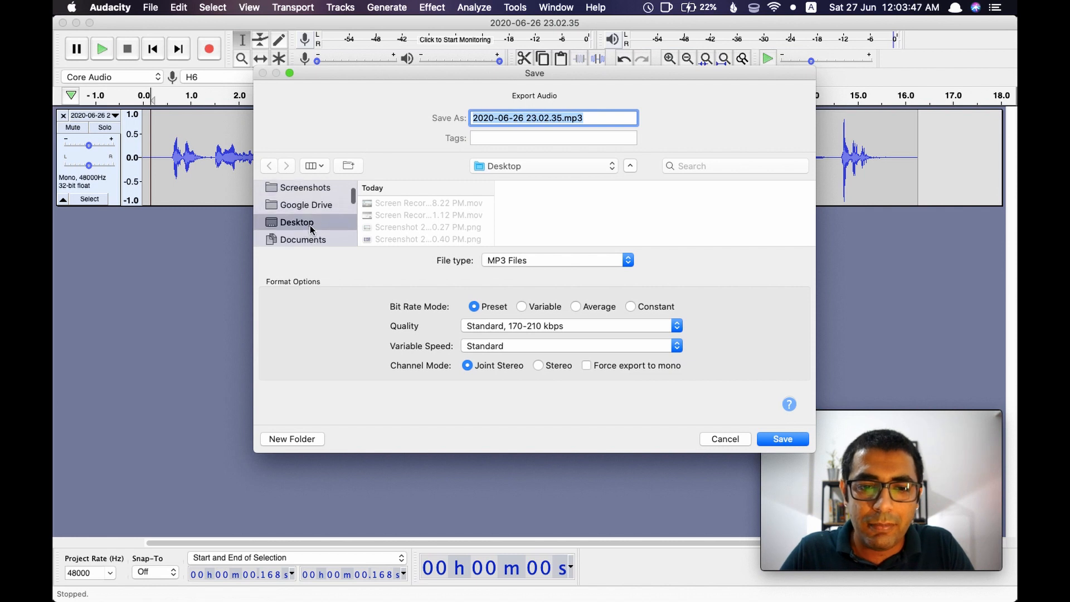
click(559, 117)
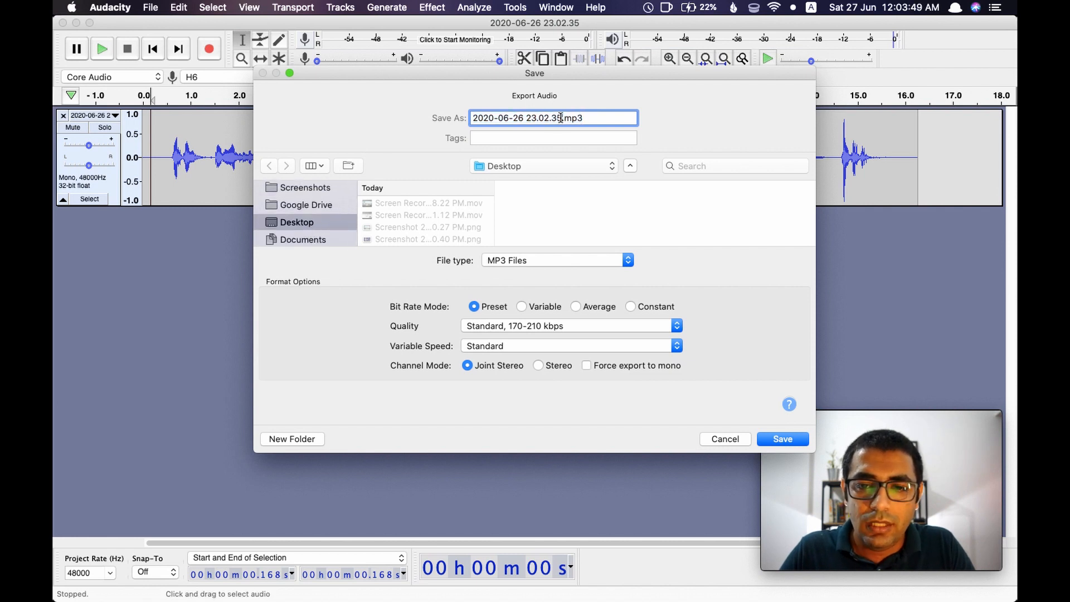
key(shift+super+Left)
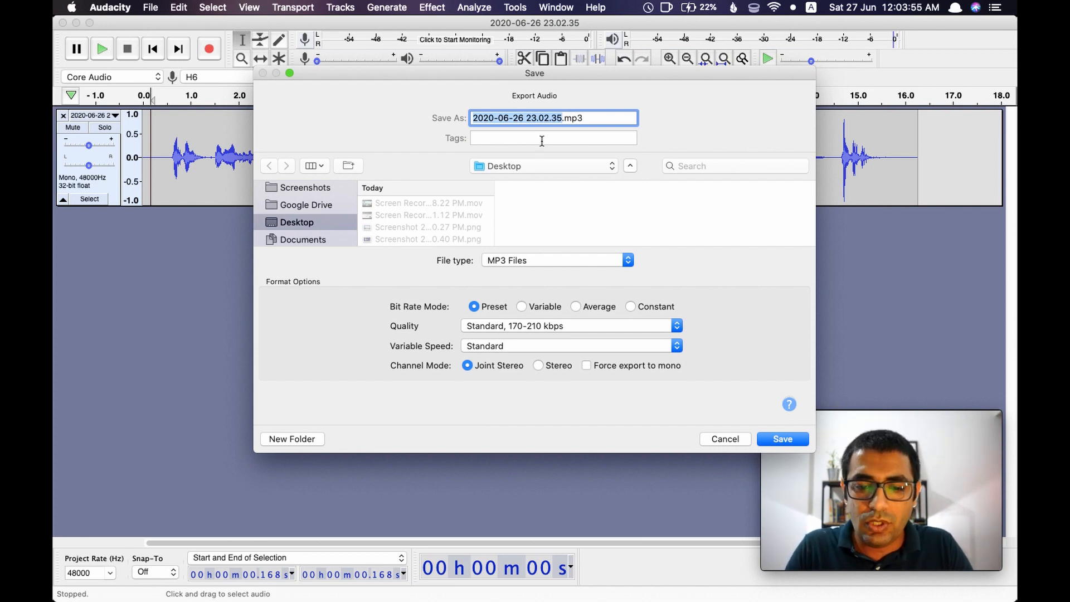
text(sample)
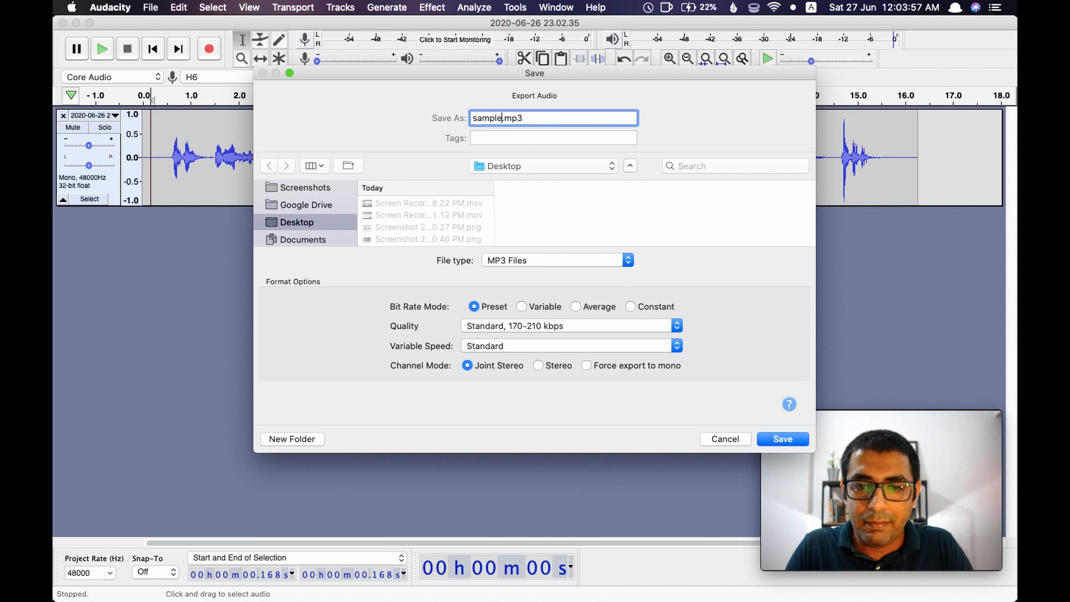
text(_episode_1)
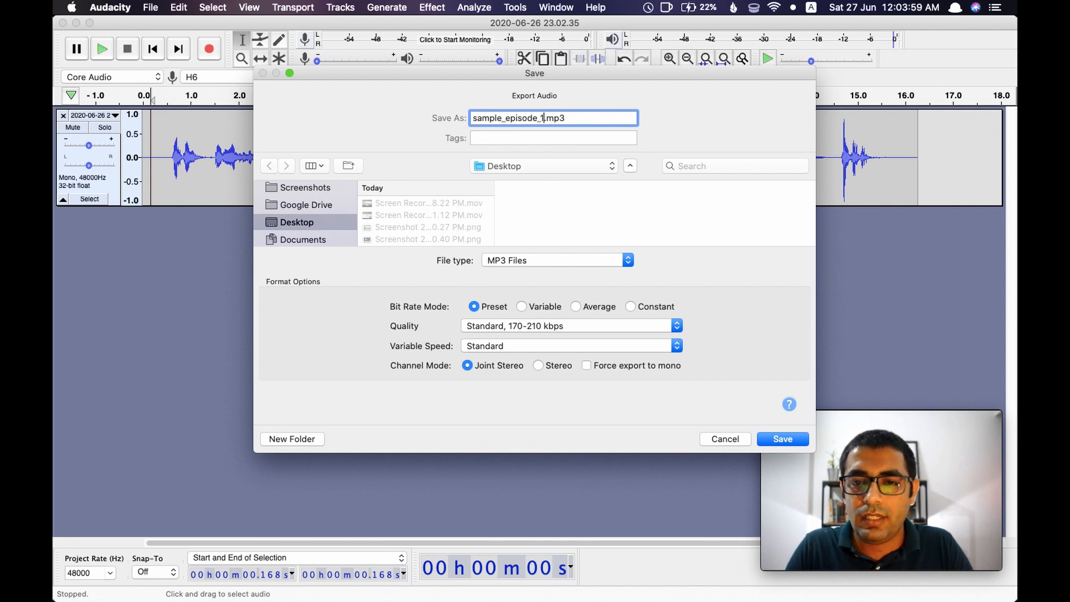
click(784, 440)
Fill in the artist's name, the show name as album title, track number 1, year 2020 and genre Podcast, and confirm the metadata tags
click(513, 223)
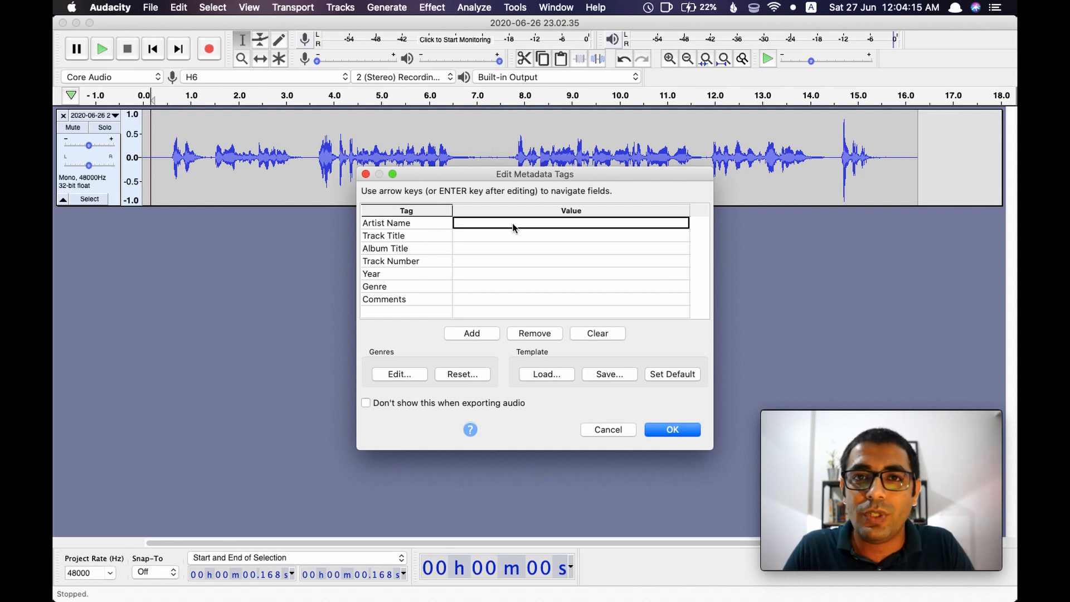
text(Himanshu Sachdeva)
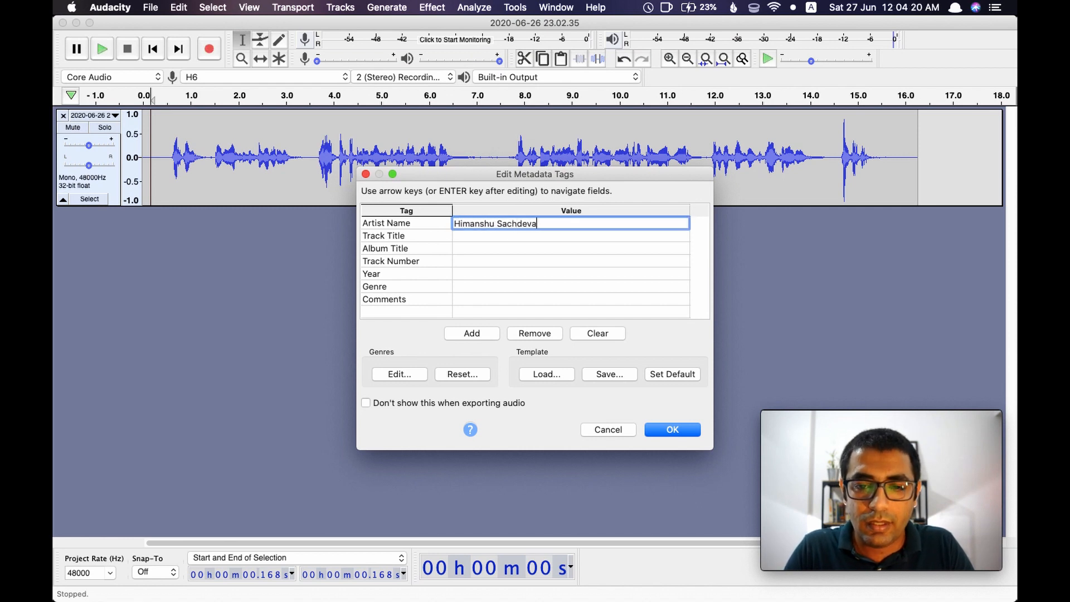
click(488, 247)
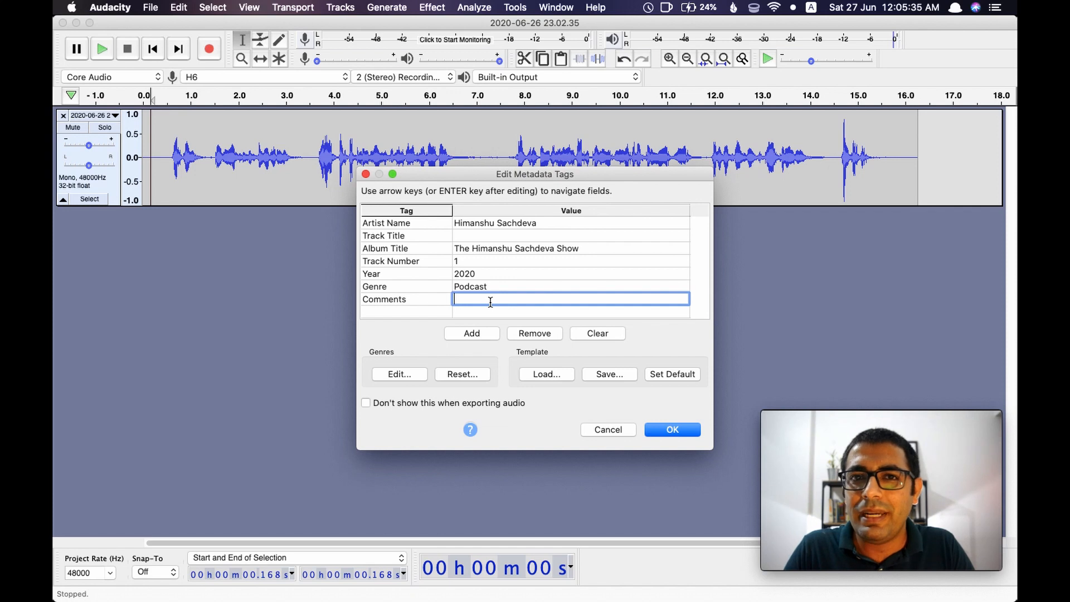
click(672, 430)
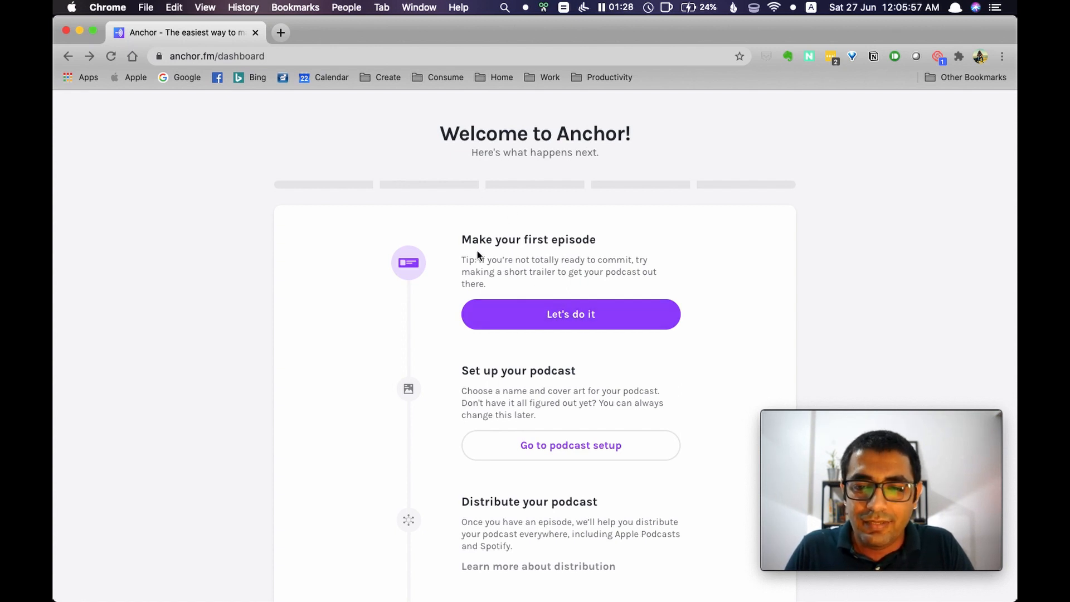
Switch to Anchor in Chrome, upload sample_episode_1.mp3 from the Desktop to a new first episode, and play the clip
click(558, 322)
click(731, 246)
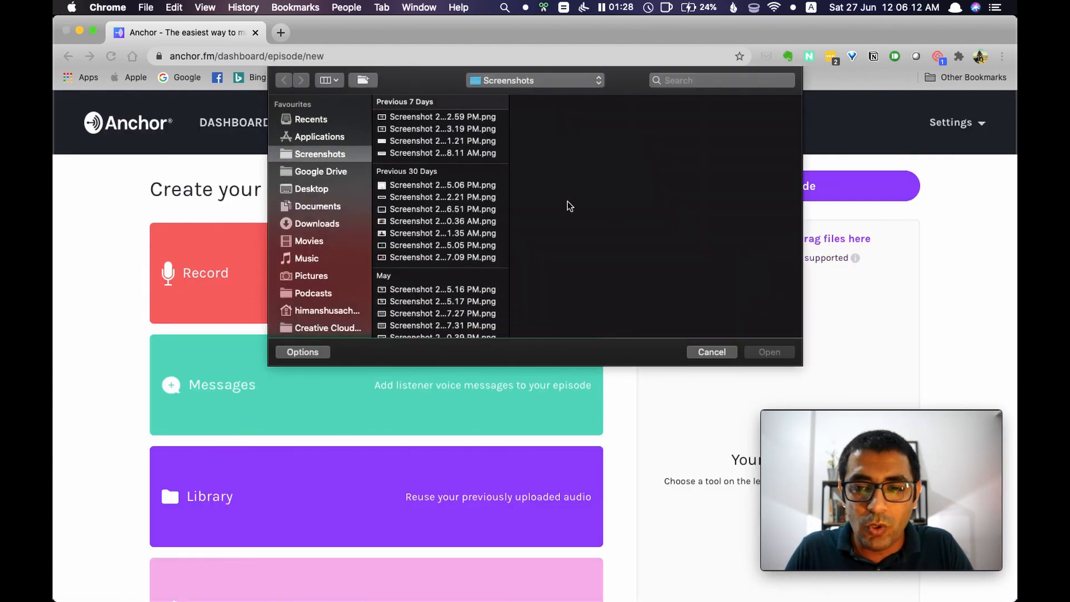
click(311, 188)
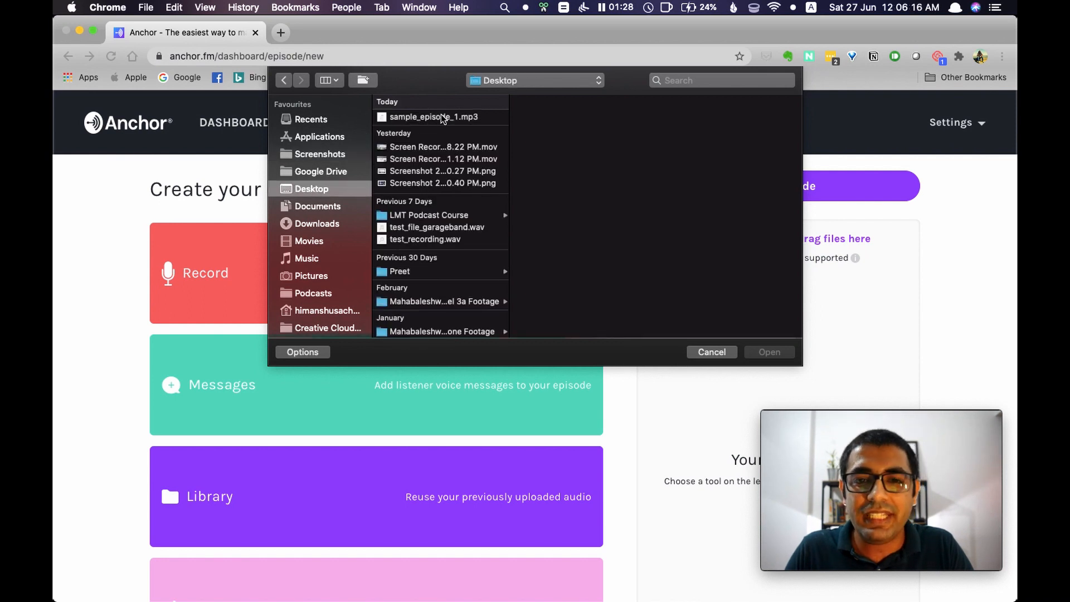
click(441, 116)
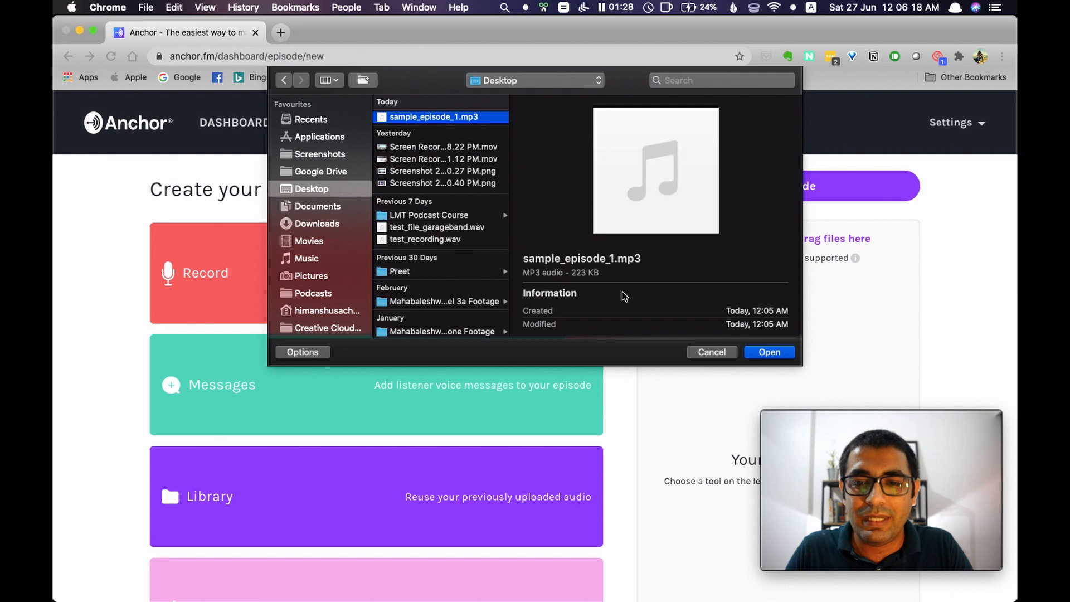
key(space)
key(space)
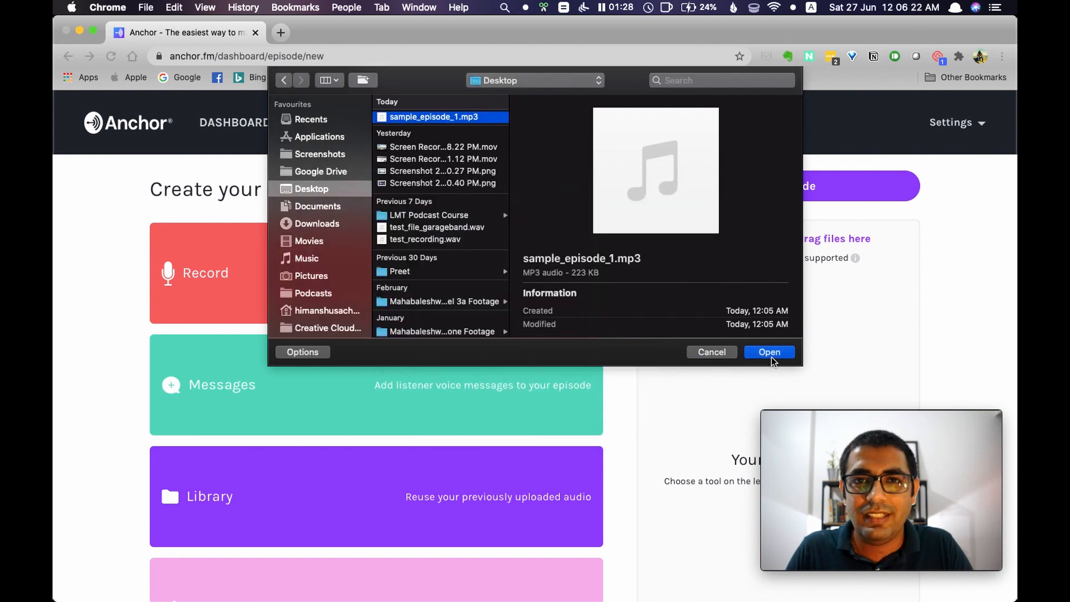
click(771, 357)
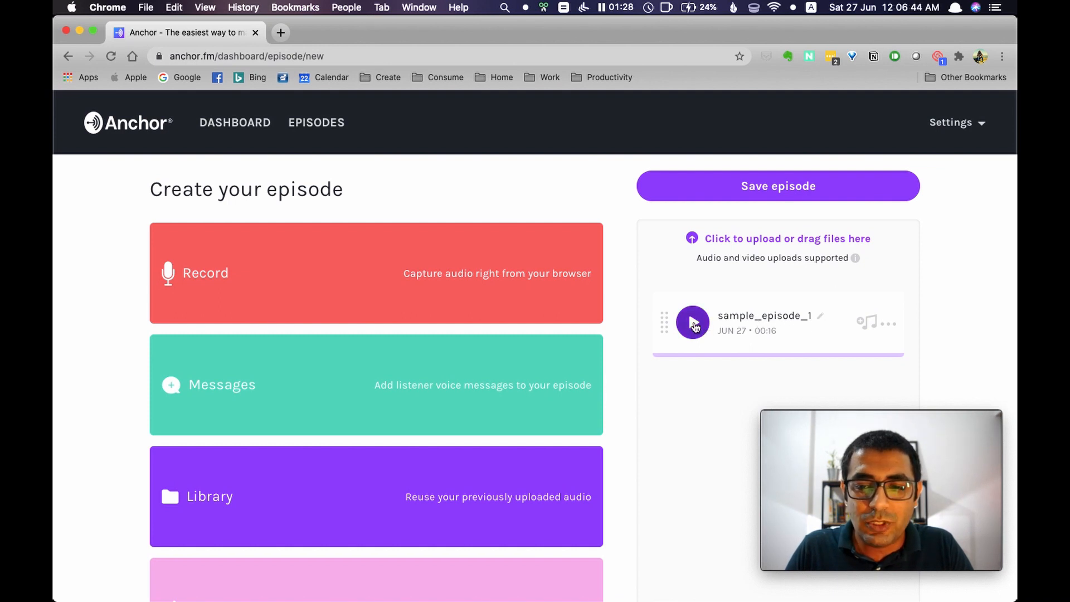
click(693, 323)
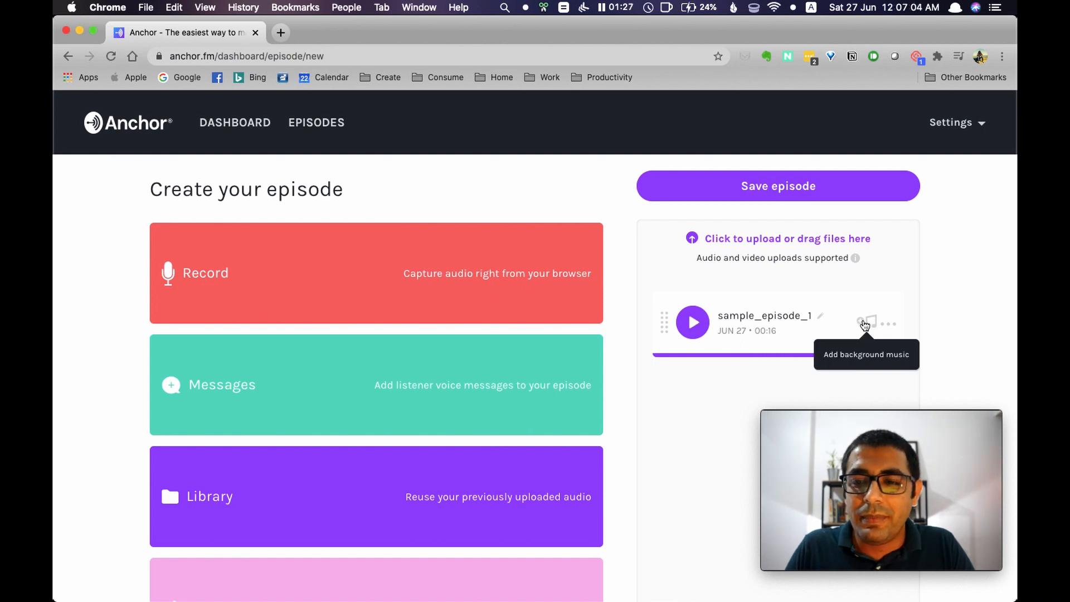
Choose the Calm track A Little Powder as background music for the clip and preview it with the recorded audio
click(865, 324)
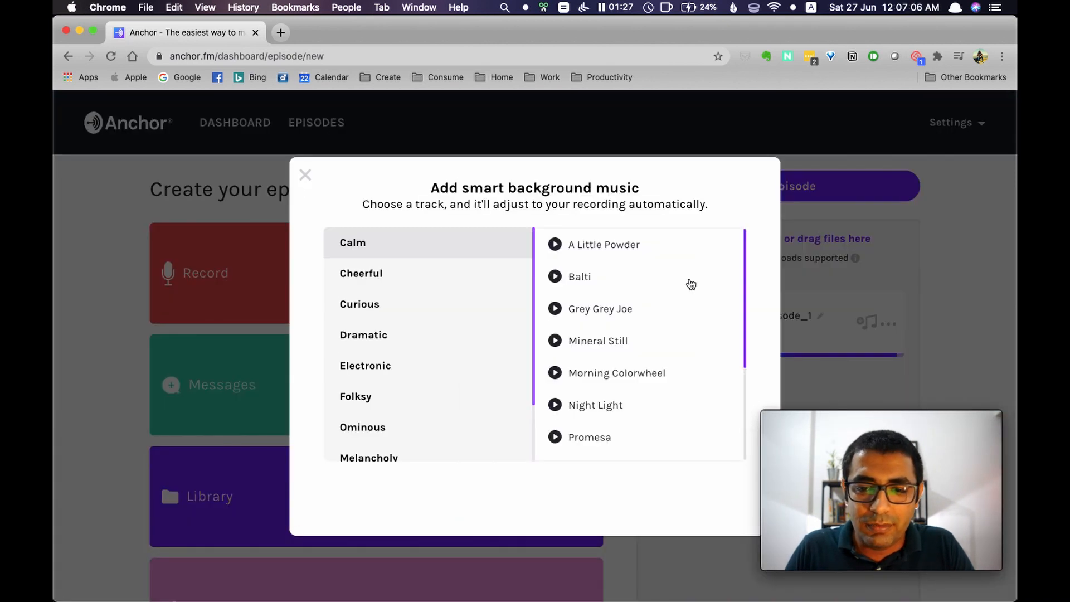
click(555, 245)
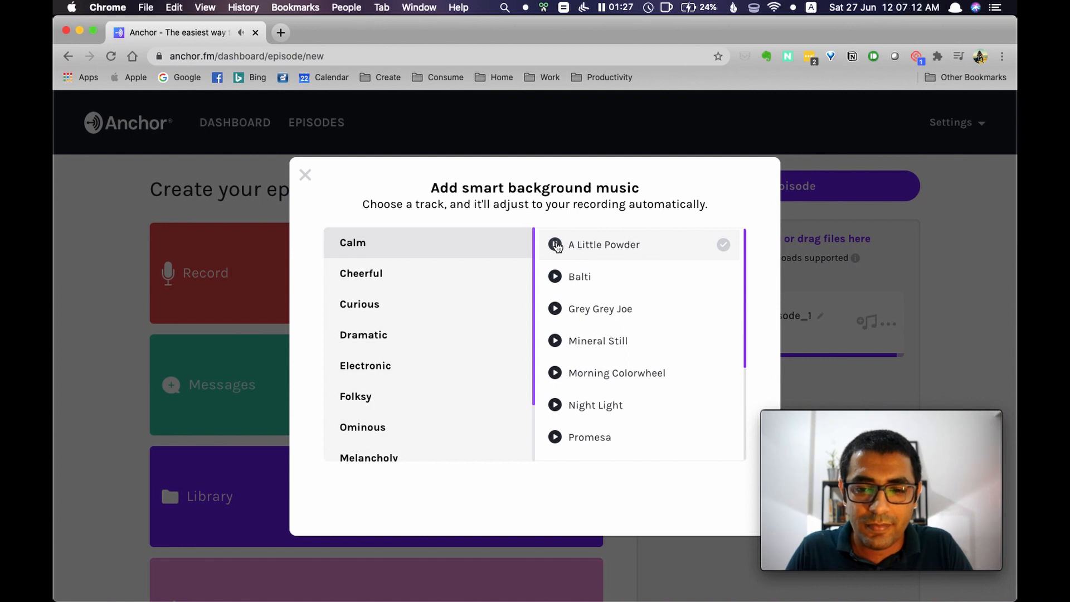
click(724, 247)
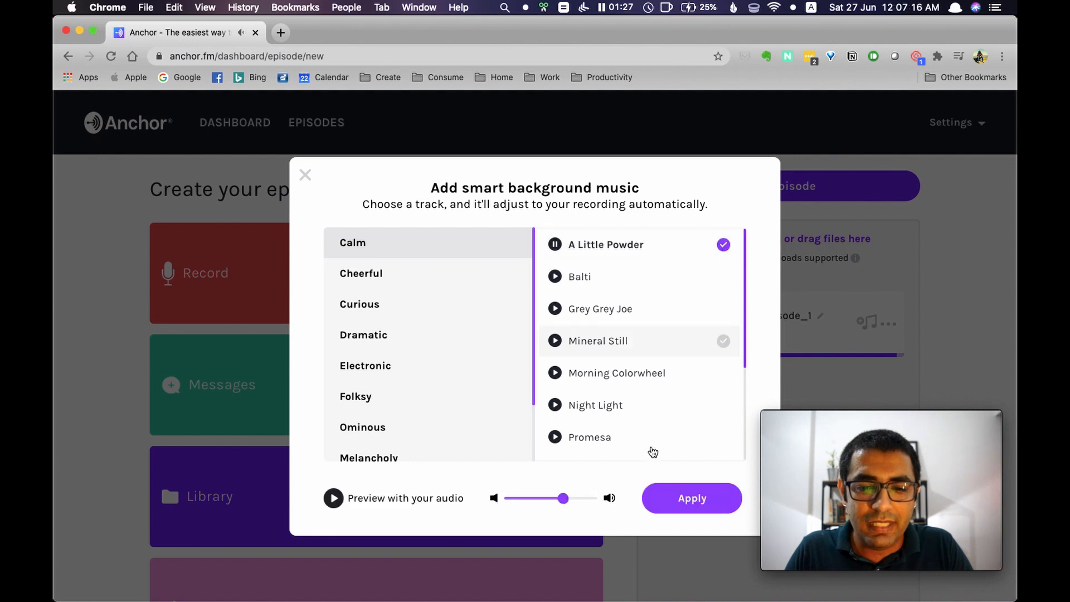
click(335, 500)
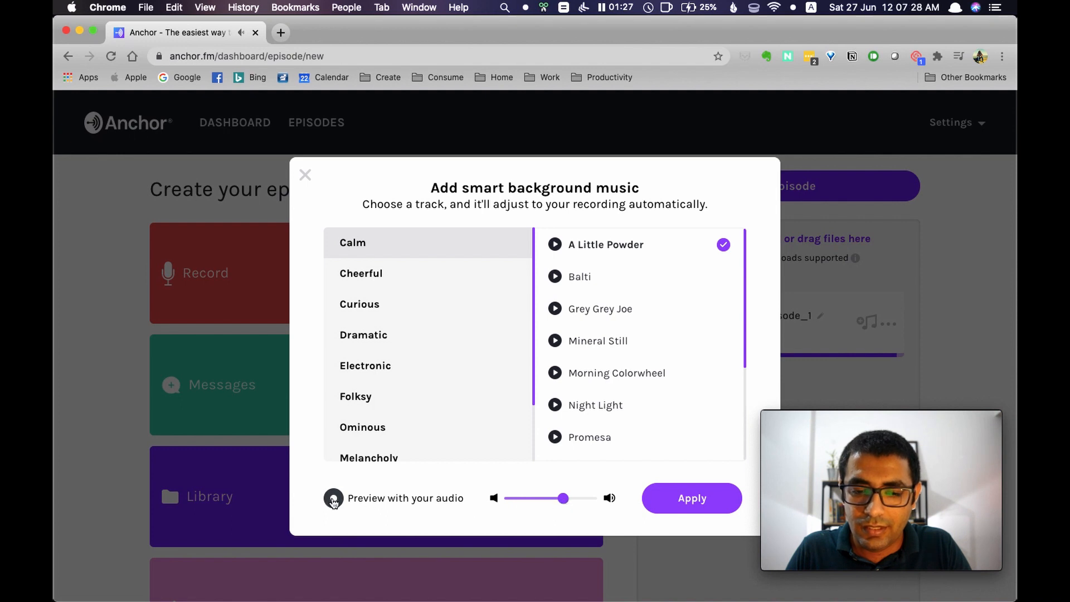
Lower the background music volume to near minimum while previewing it with the recorded audio, and apply the A Little Powder track
click(563, 501)
drag(564, 506, 530, 506)
click(335, 502)
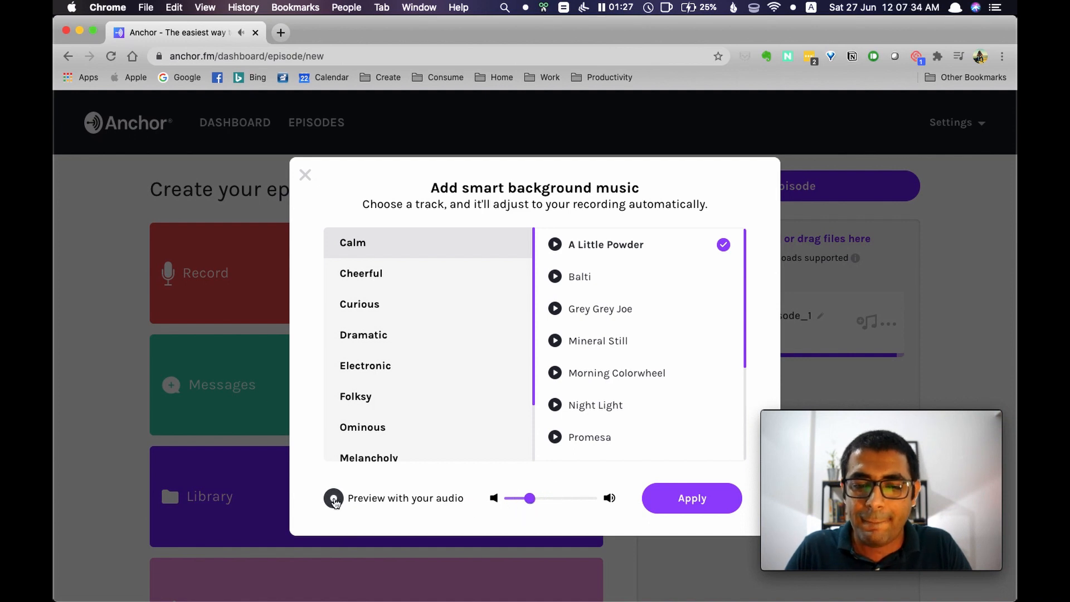
drag(524, 498, 514, 498)
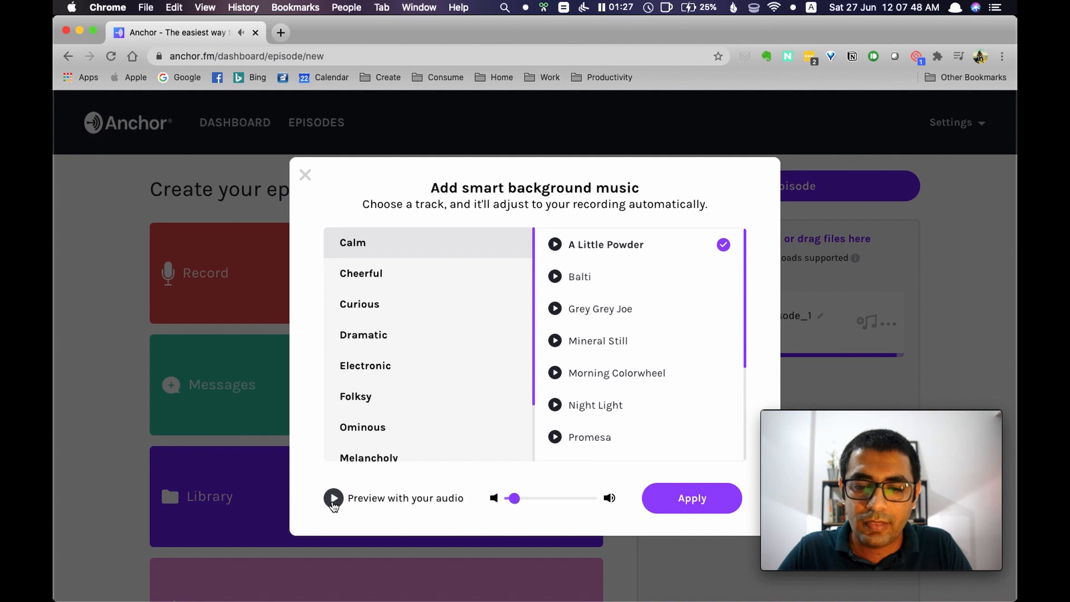
click(697, 506)
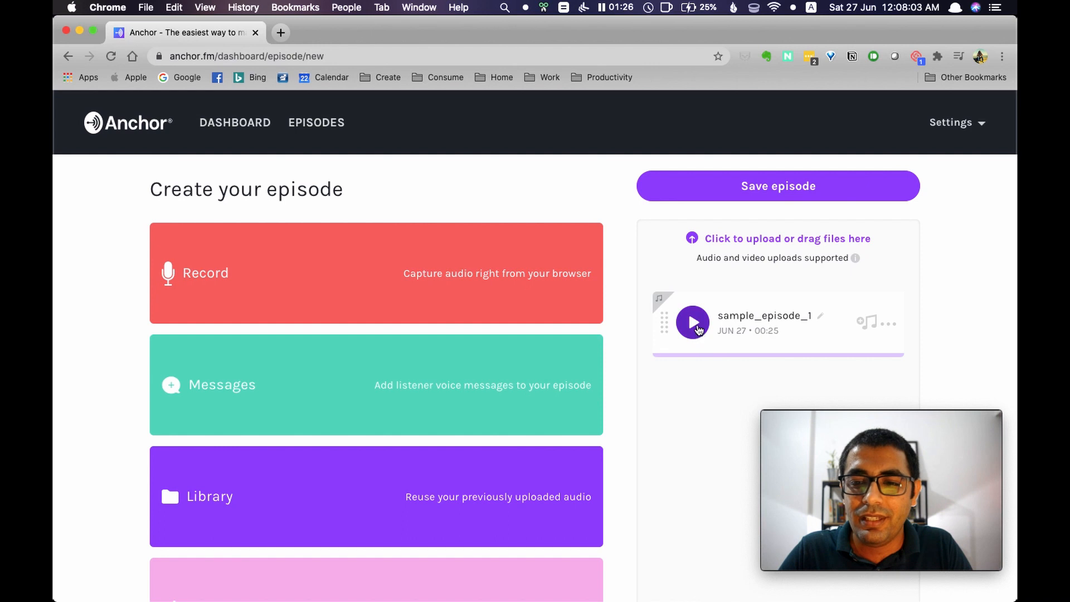
Preview the assembled episode with its background music and save the episode
scroll(691, 372, down, 6)
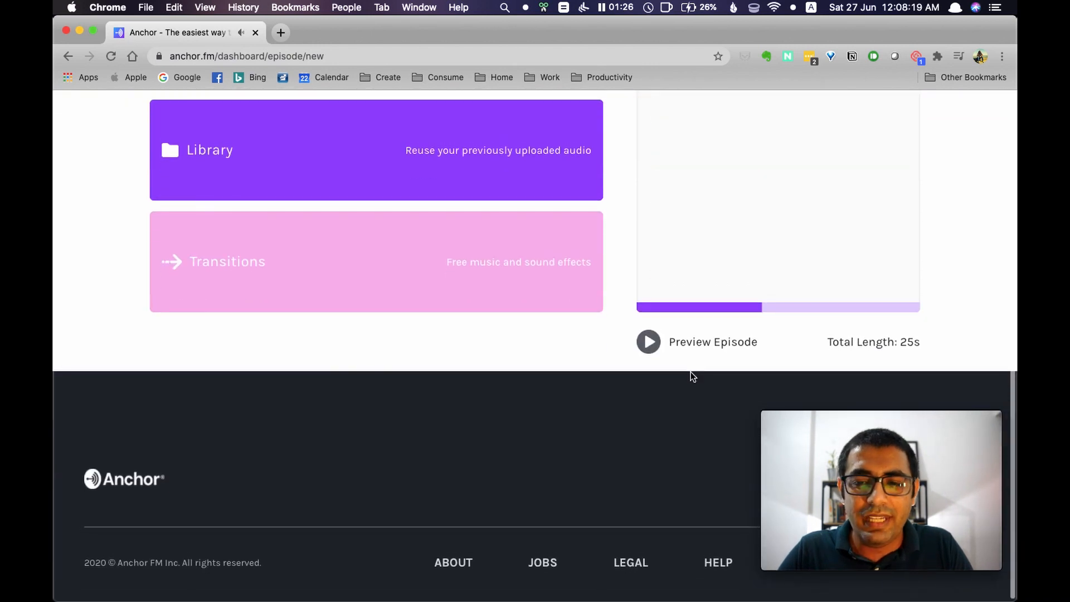
scroll(677, 214, up, 10)
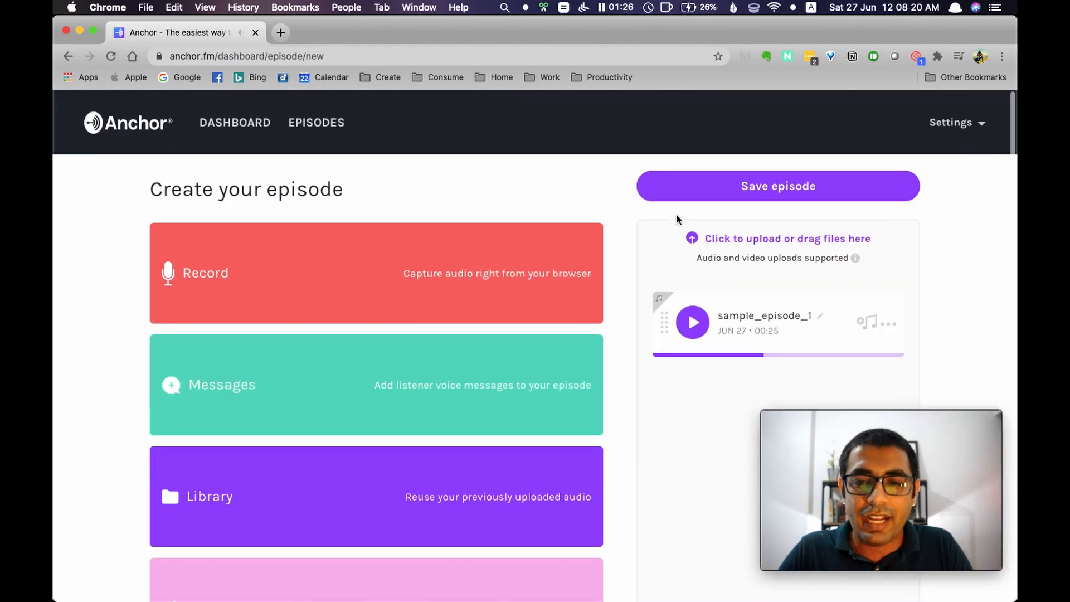
scroll(677, 215, down, 3)
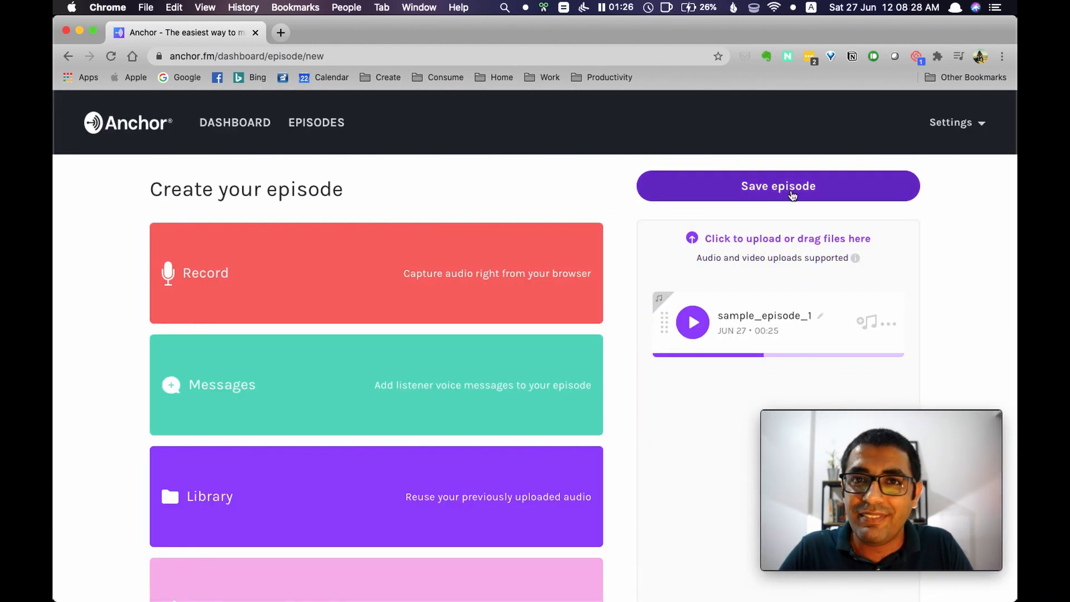
click(790, 197)
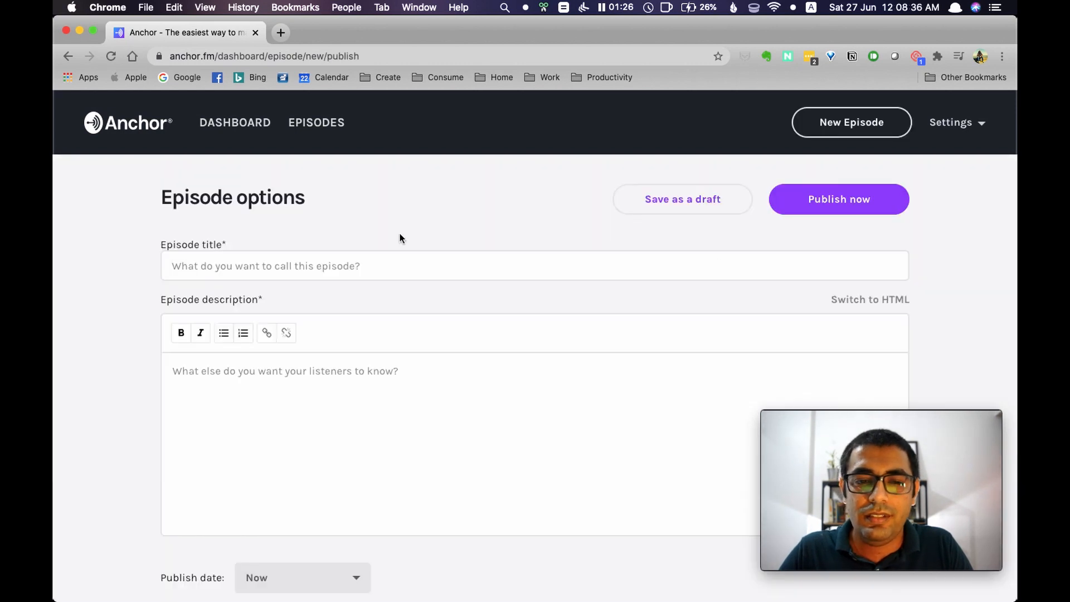
Enter "Episode 1 - Test" as the episode title
scroll(400, 238, down, 1)
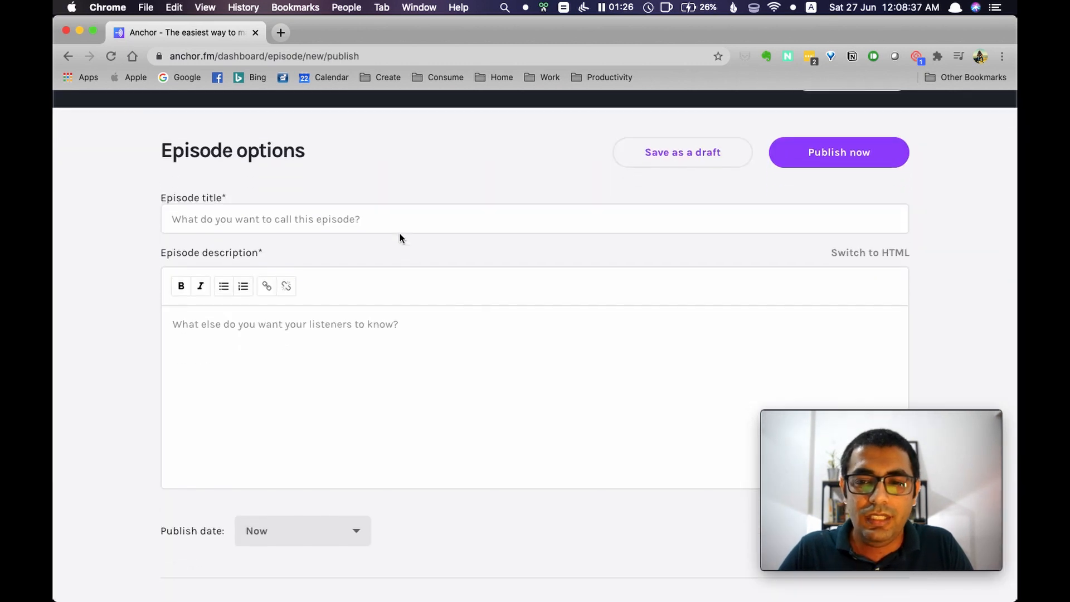
scroll(318, 213, up, 1)
scroll(318, 213, down, 2)
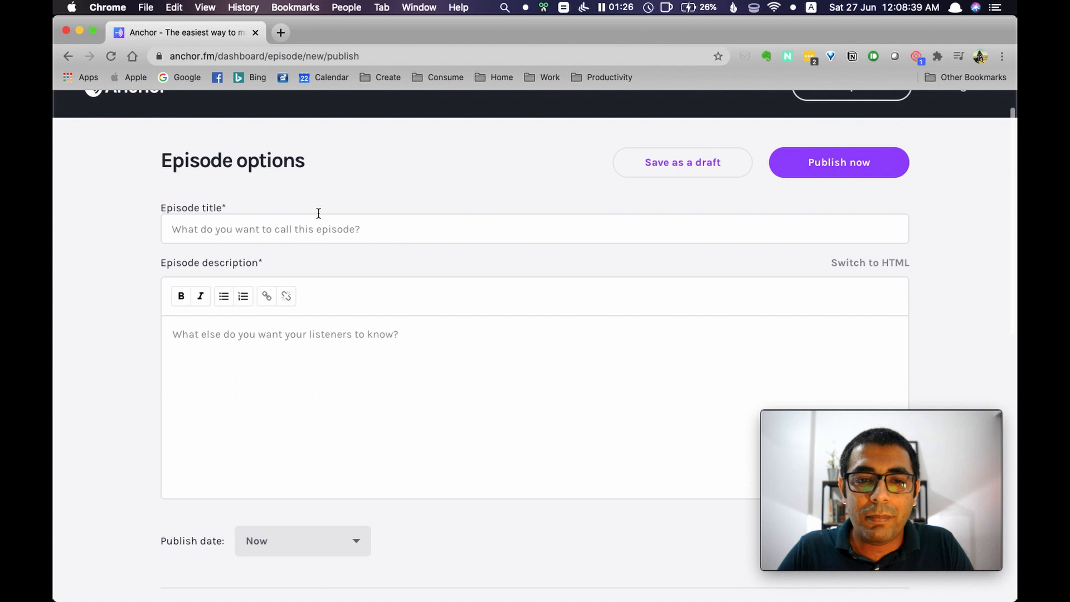
click(294, 213)
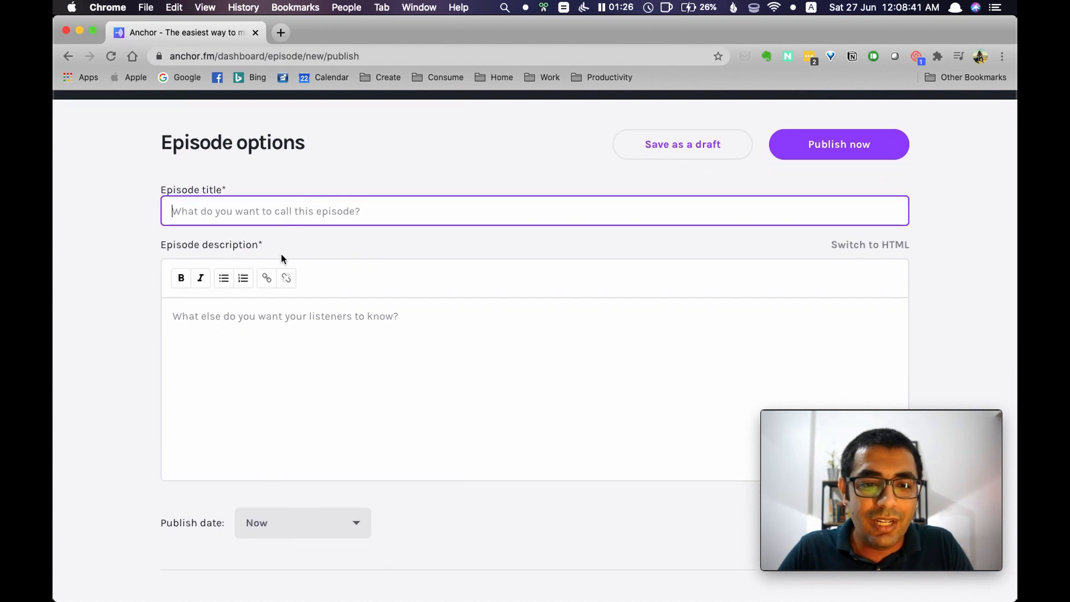
click(260, 328)
click(297, 212)
text(Episode )
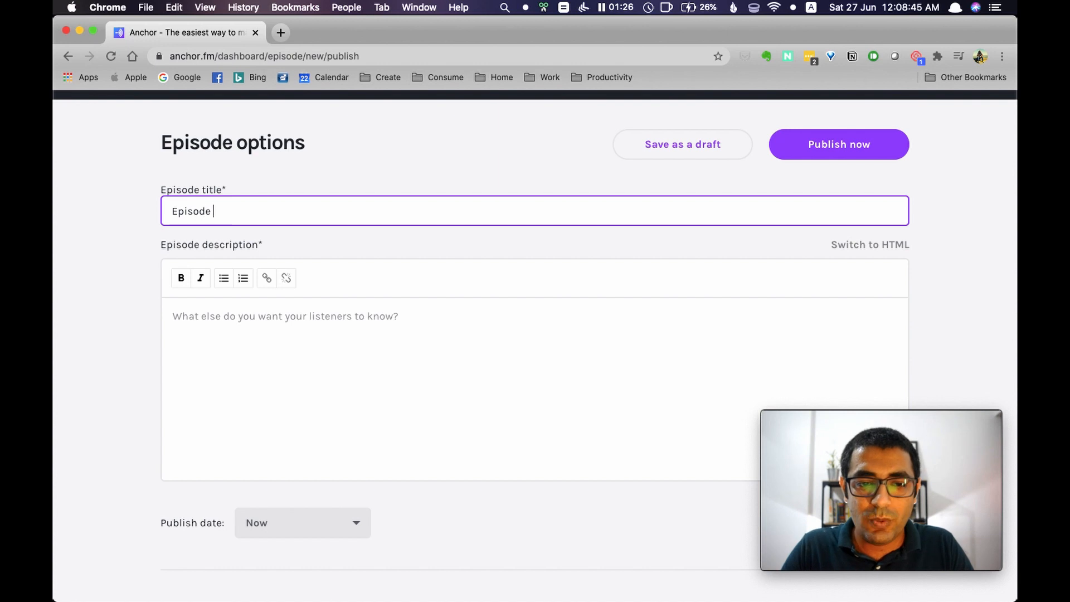
text(1 - Test)
Enter "Episode 1 - Description of Test Episode." as the episode description
click(296, 232)
click(233, 321)
text(Epis)
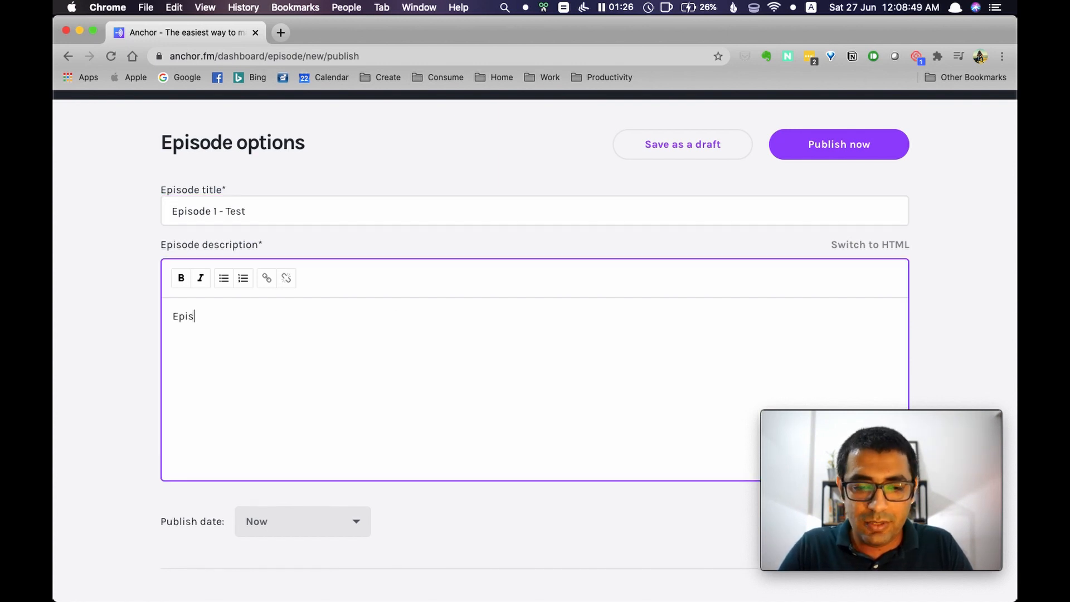
text(ode 1 - Desc)
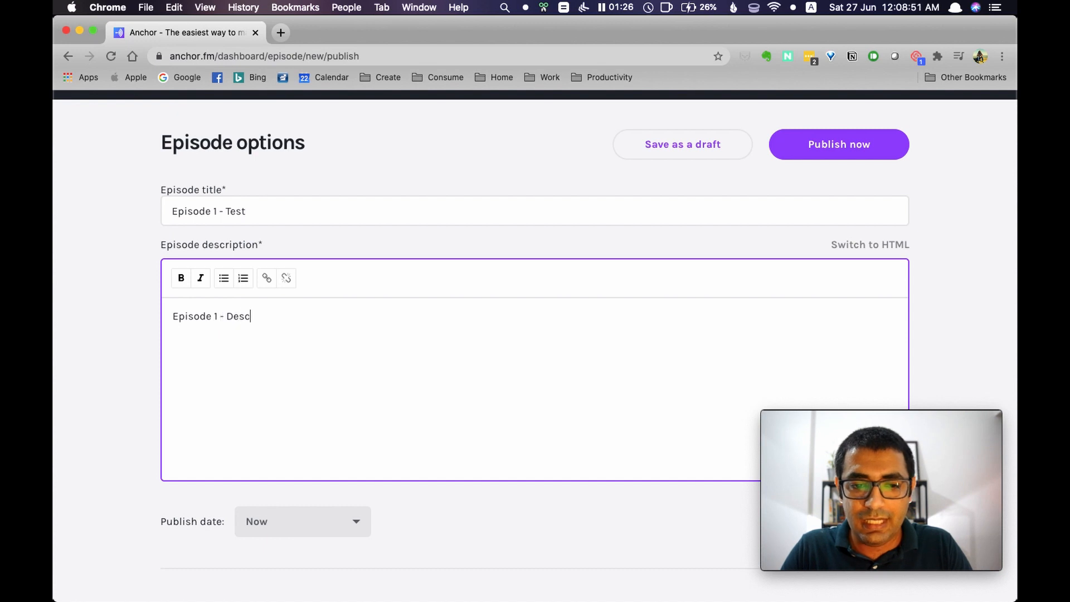
text(ription of Test Episode.)
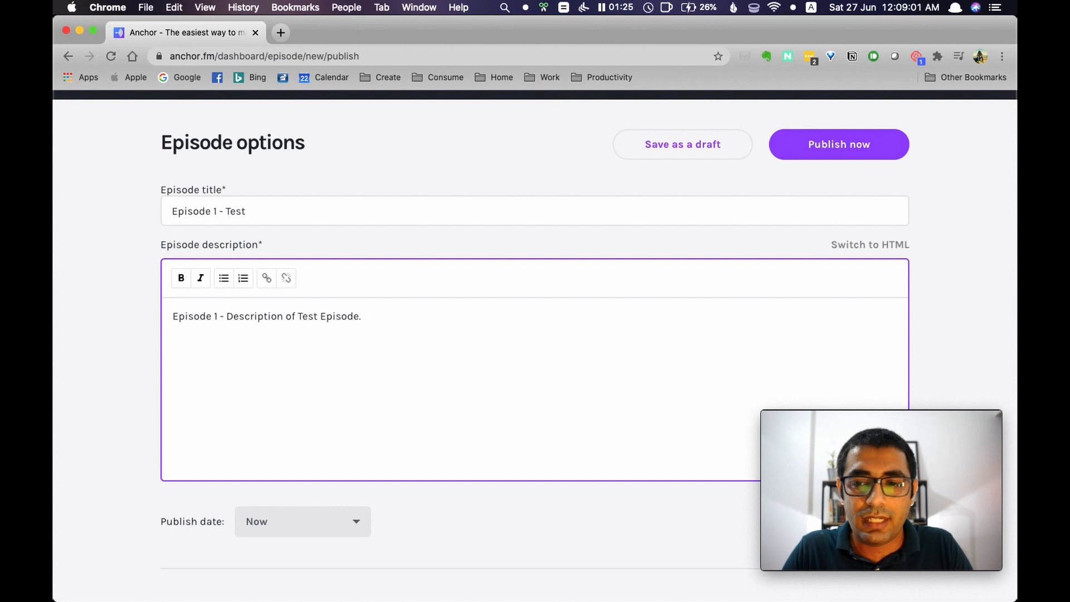
Open the publish date calendar and reset the episode's publish date to now
scroll(332, 390, down, 5)
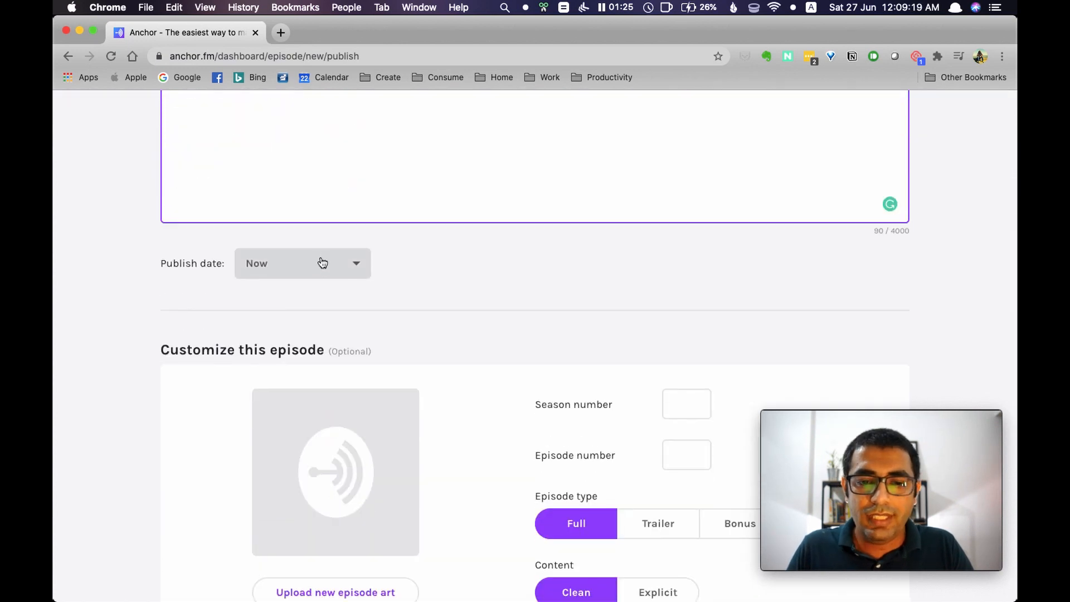
click(337, 270)
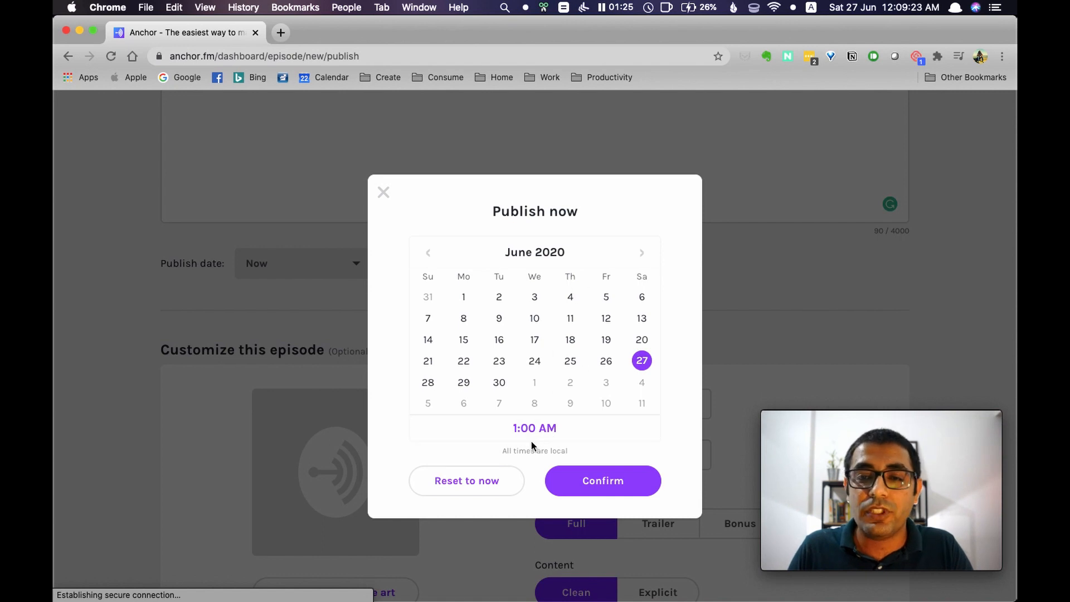
click(445, 483)
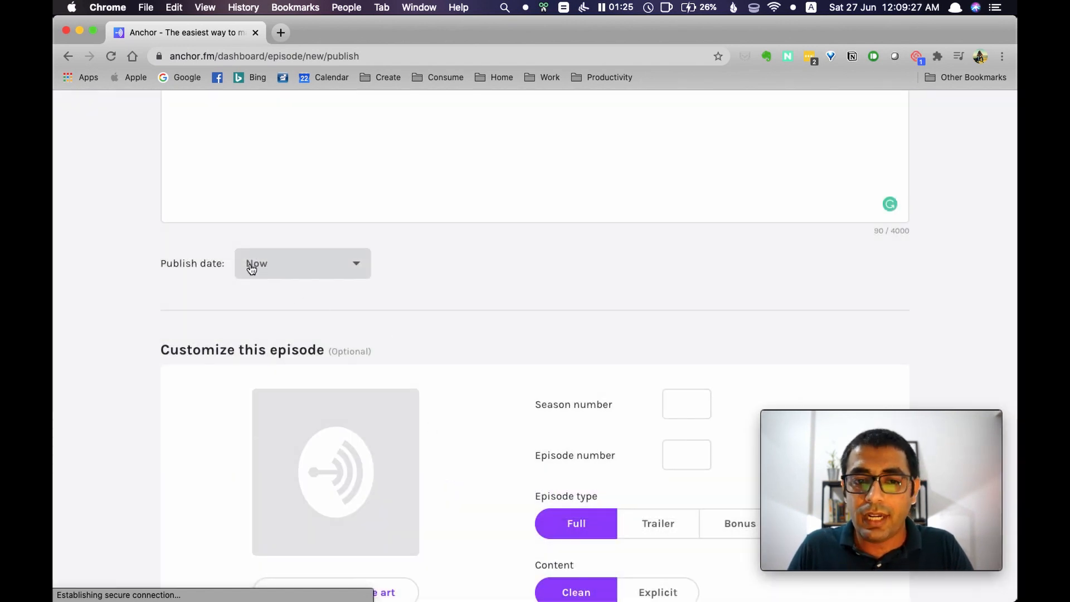
Set the episode number to 1 in the optional episode customization, leaving the season number blank
scroll(451, 303, down, 3)
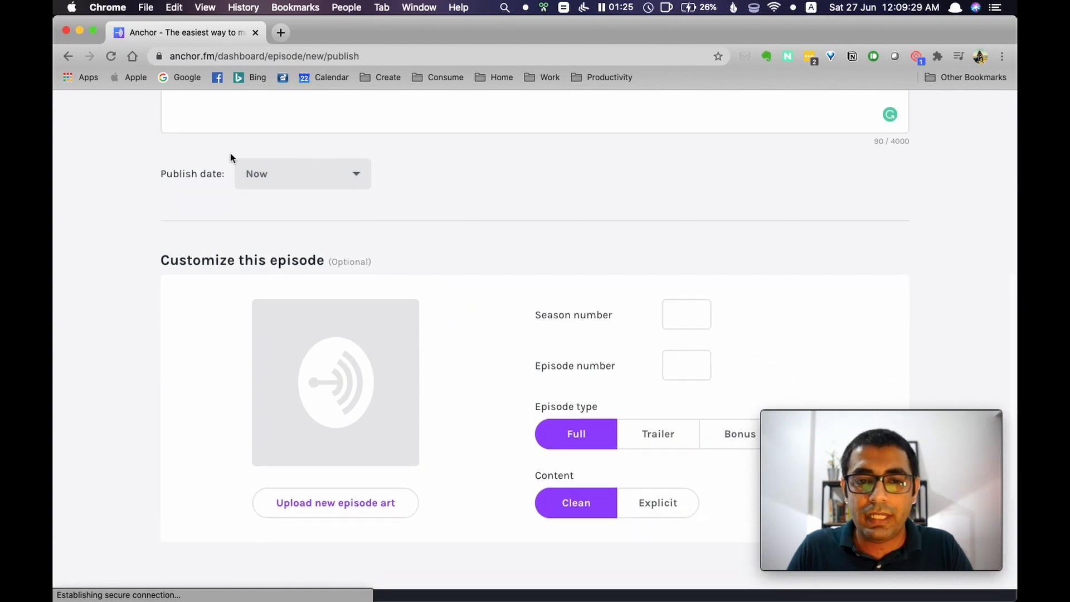
scroll(489, 224, down, 3)
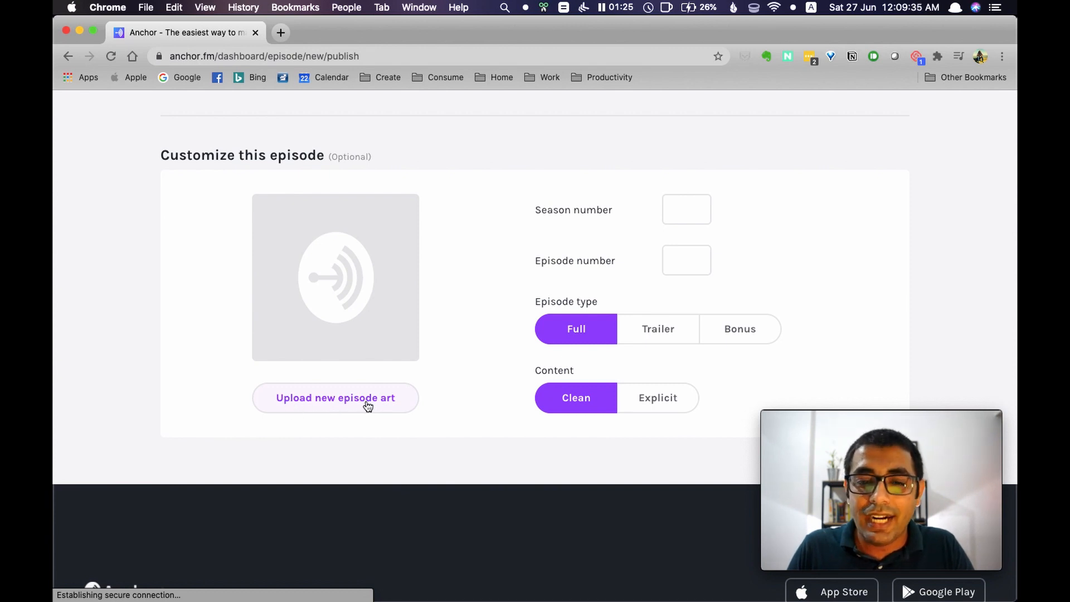
scroll(528, 387, up, 1)
scroll(526, 389, down, 1)
scroll(527, 389, down, 1)
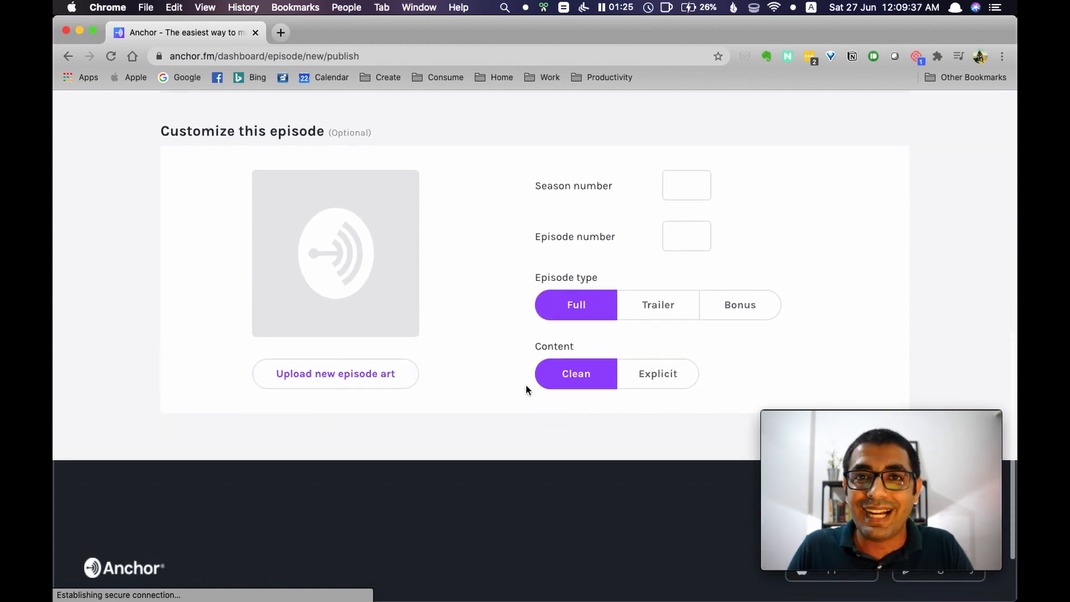
click(687, 186)
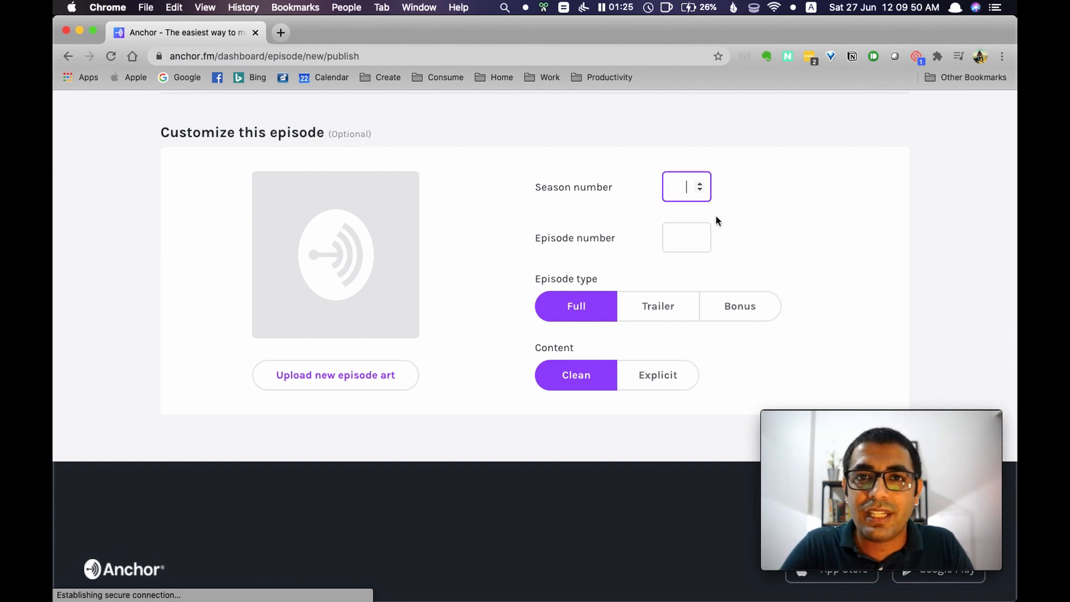
click(686, 229)
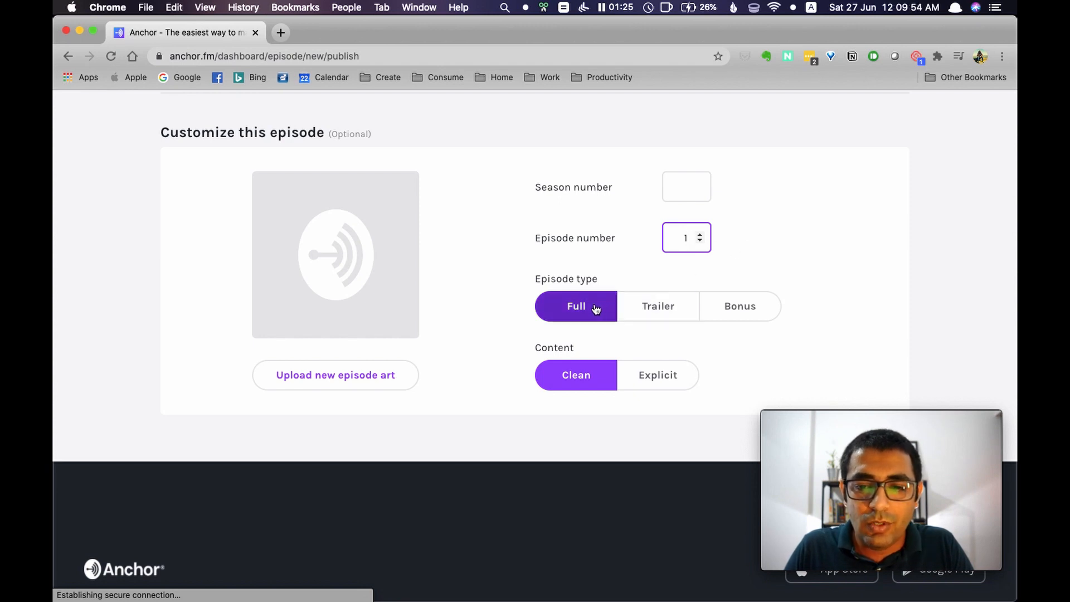
Try the Trailer and Bonus episode types, switch back to Full, and keep the content rating Clean
click(658, 319)
click(745, 311)
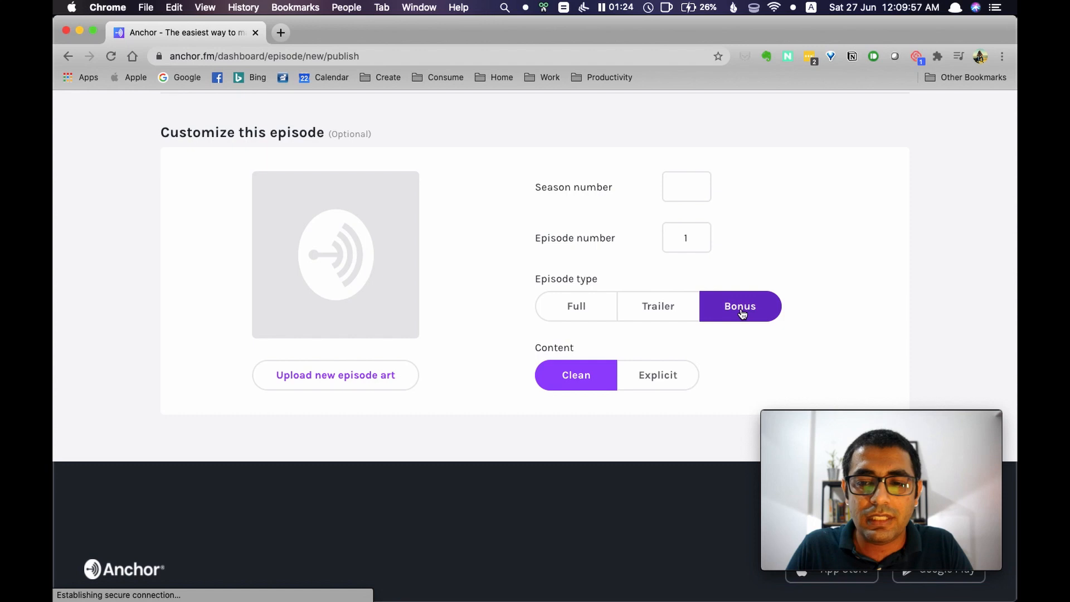
click(566, 308)
click(659, 308)
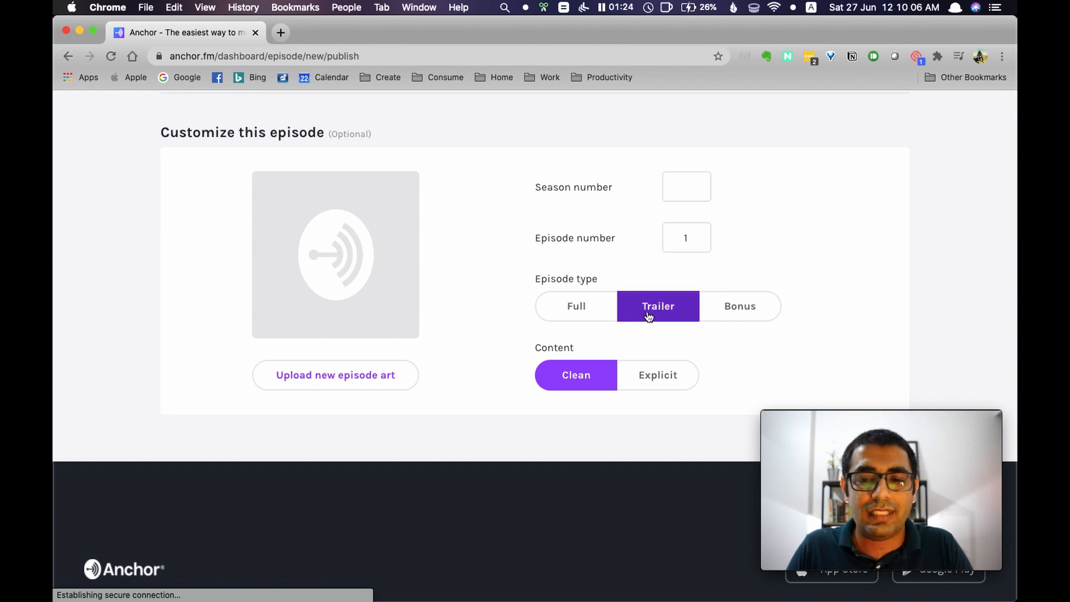
click(577, 313)
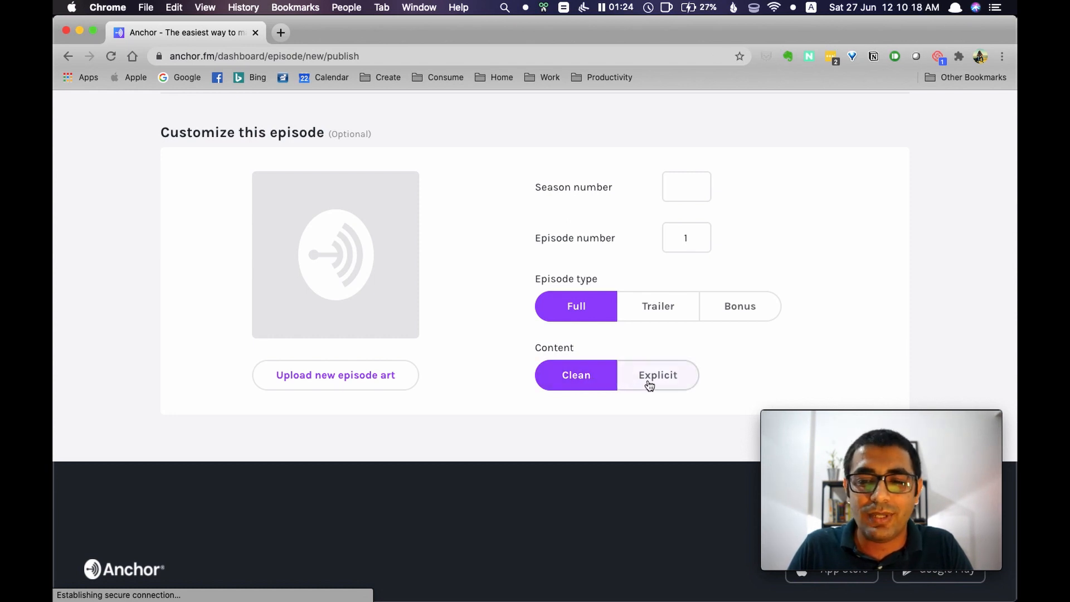
double_click(574, 378)
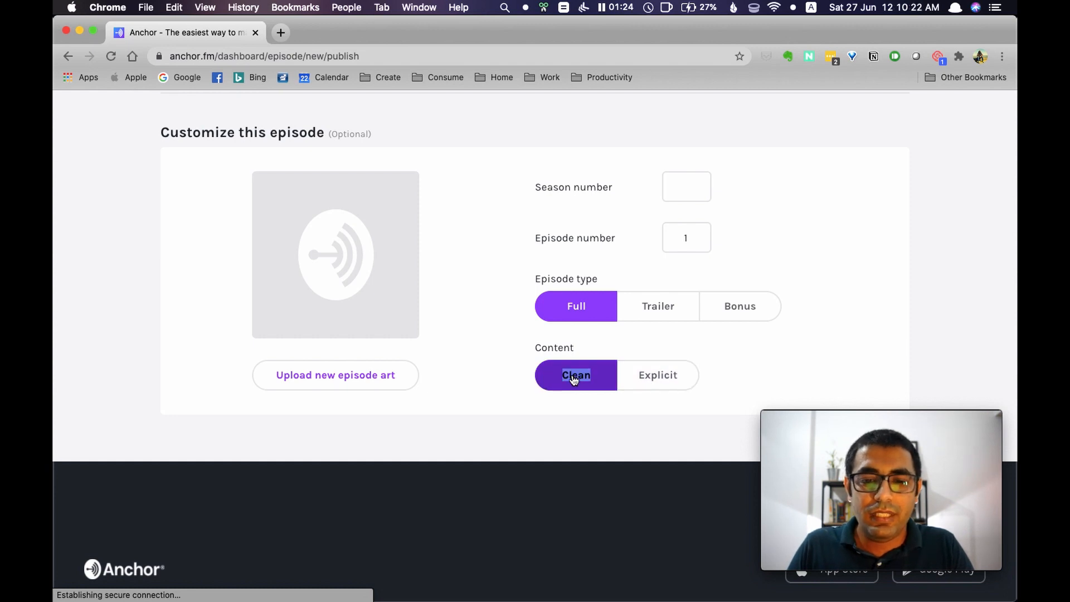
click(504, 399)
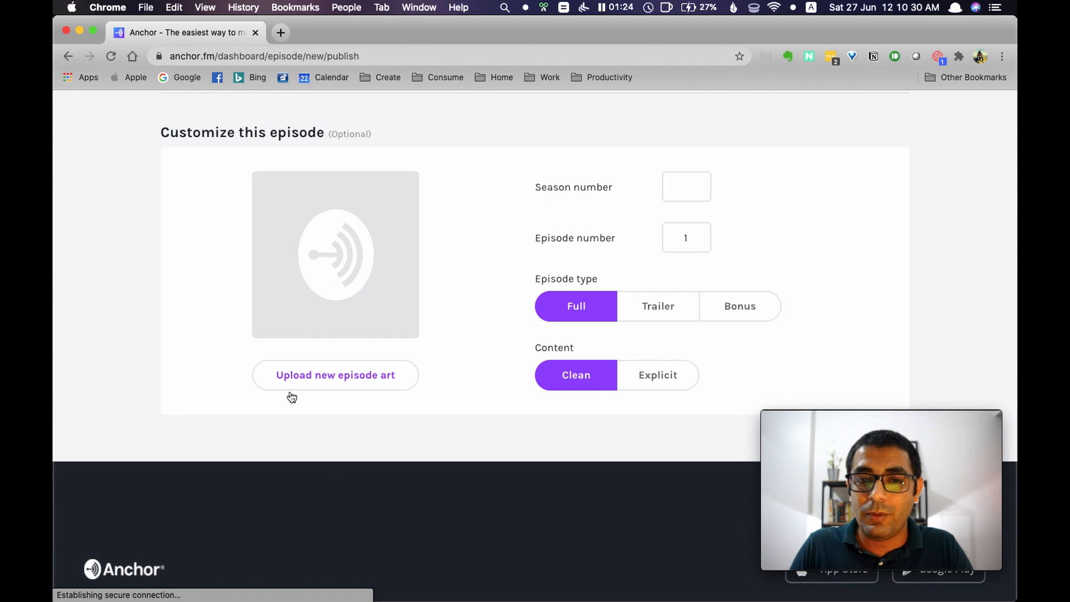
Review the episode options and publish the episode now
scroll(361, 396, up, 5)
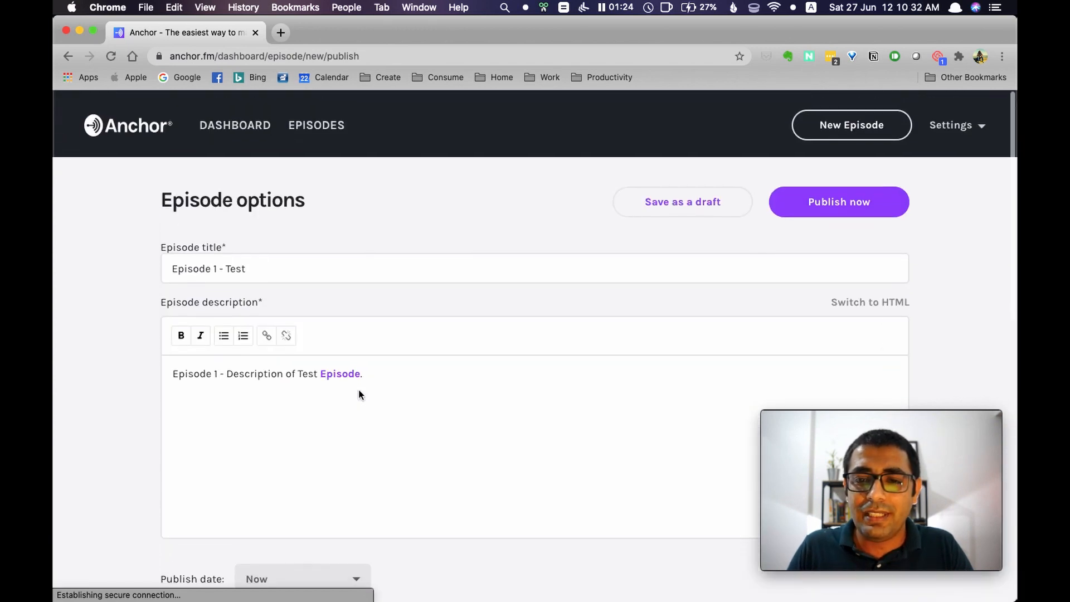
scroll(500, 211, down, 10)
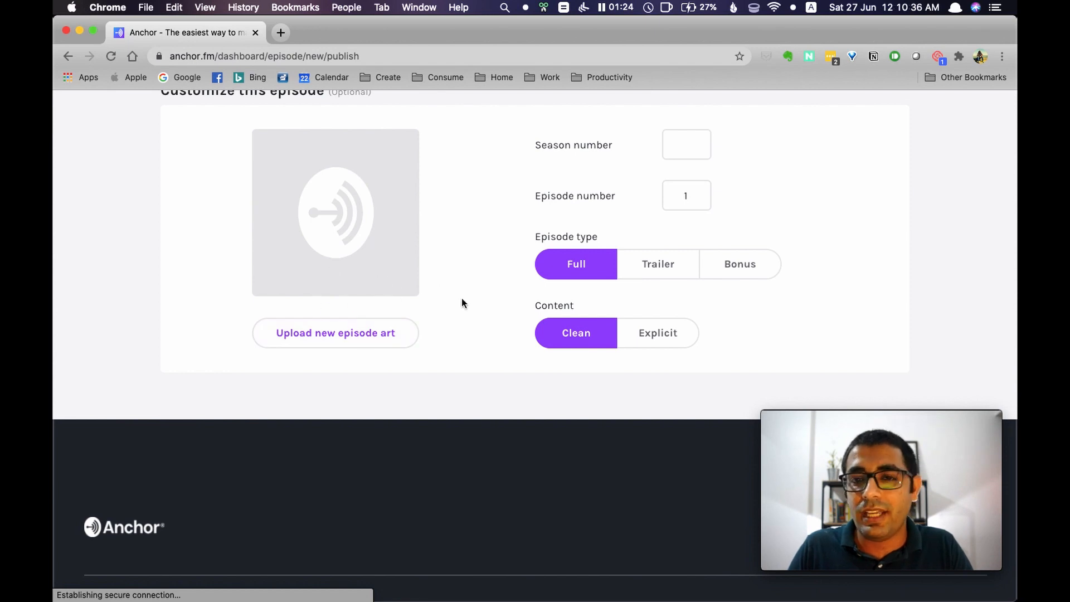
scroll(462, 298, up, 10)
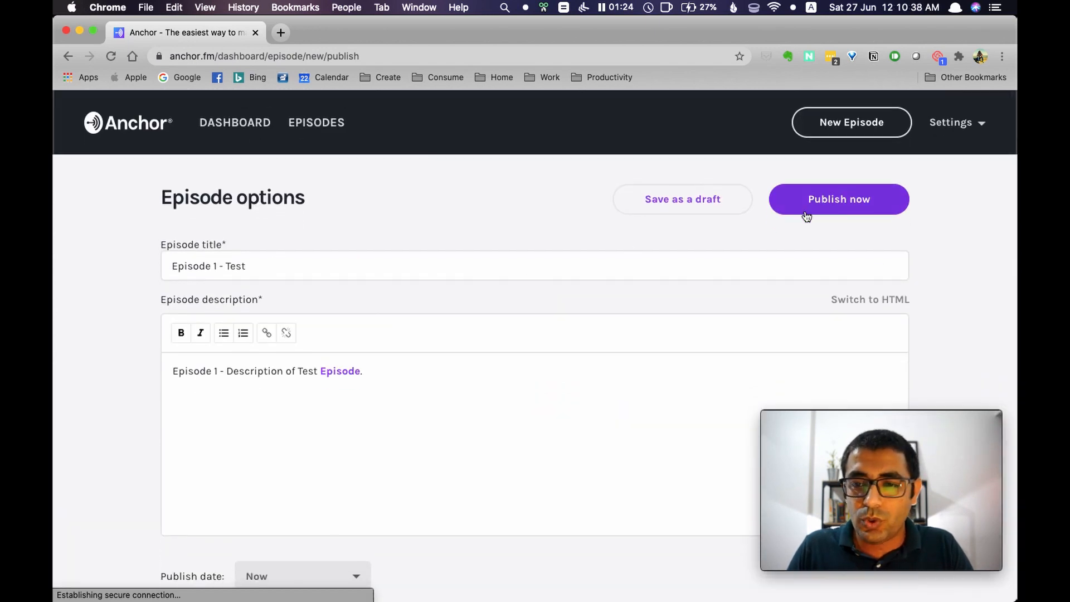
click(835, 206)
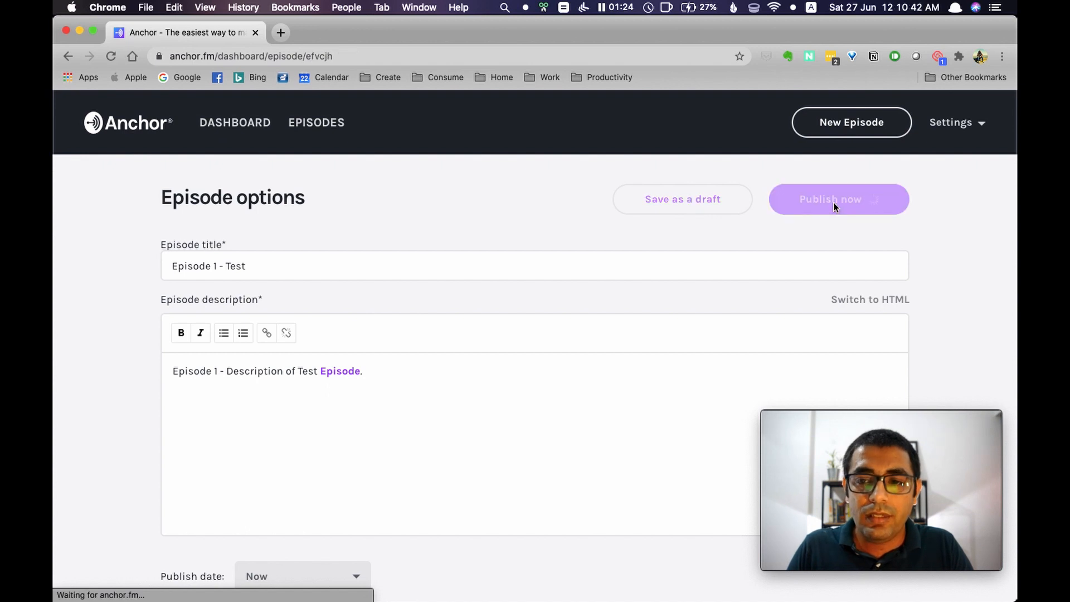
Fill in the podcast setup with a show name containing the host's full name and the description "This is a test podcast."
scroll(465, 256, down, 7)
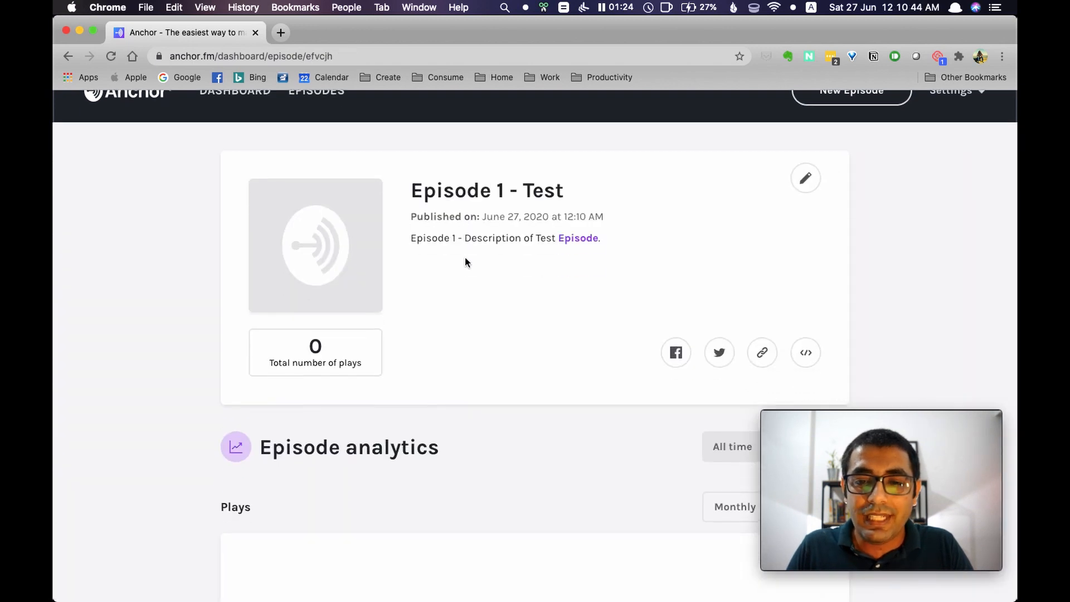
scroll(465, 257, up, 6)
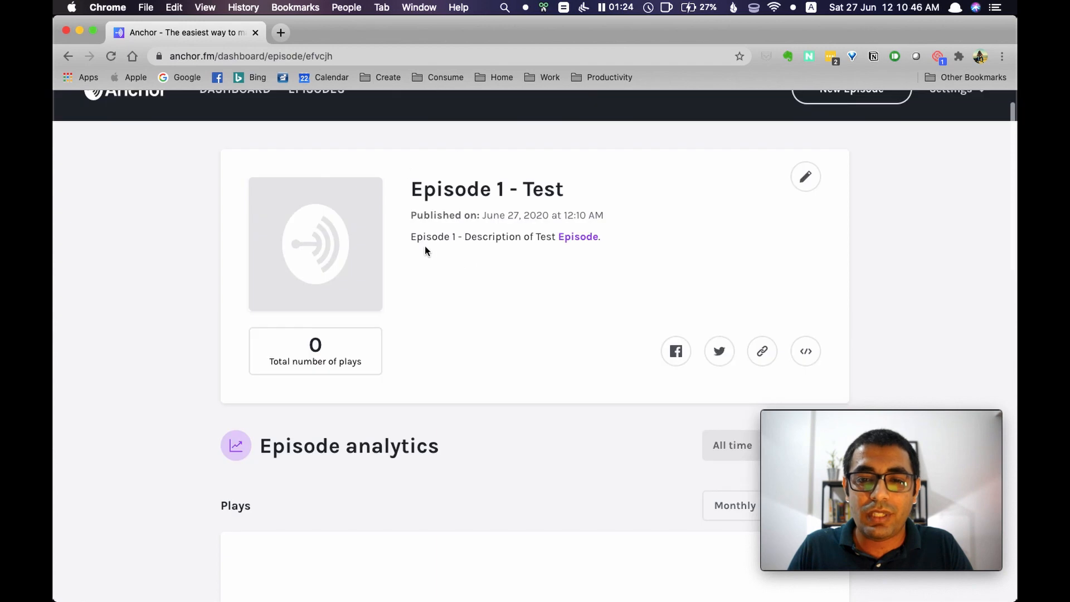
scroll(447, 212, down, 1)
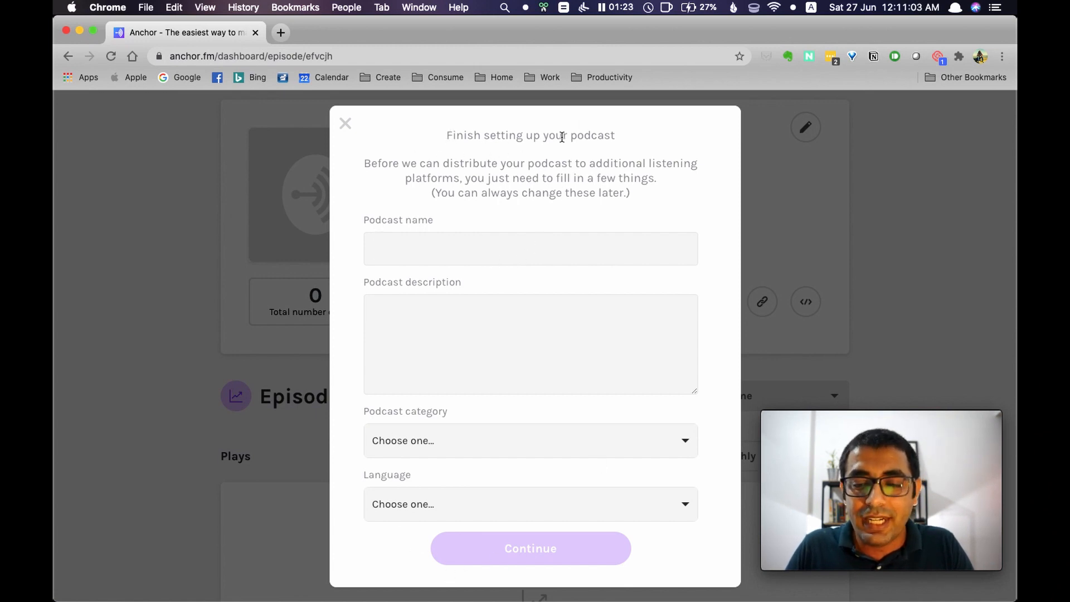
text(The Himanshu Sachdeva Show)
click(408, 334)
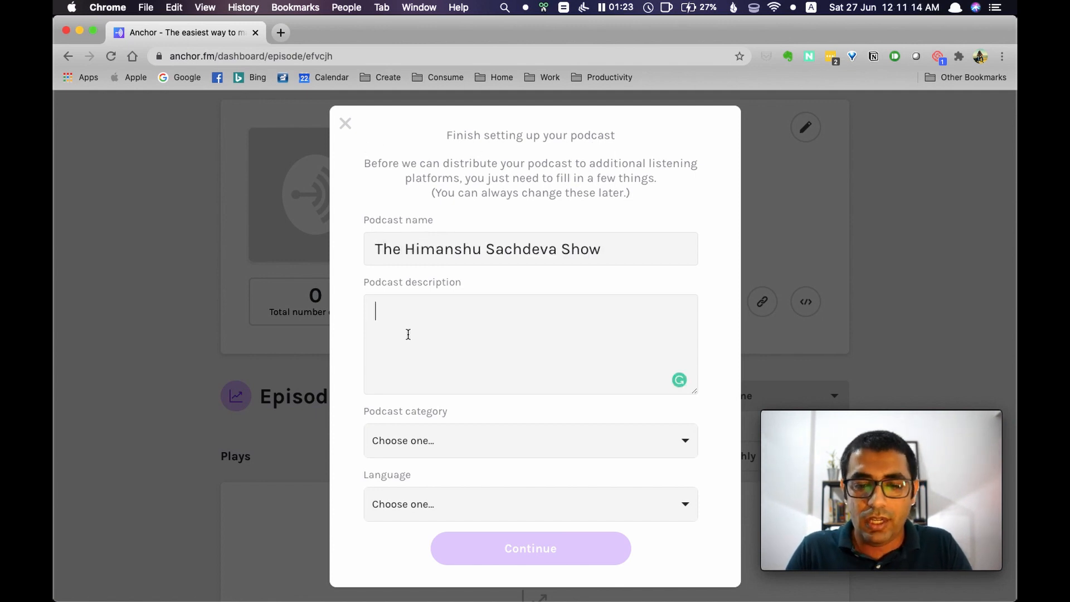
text(This is a test podcast.)
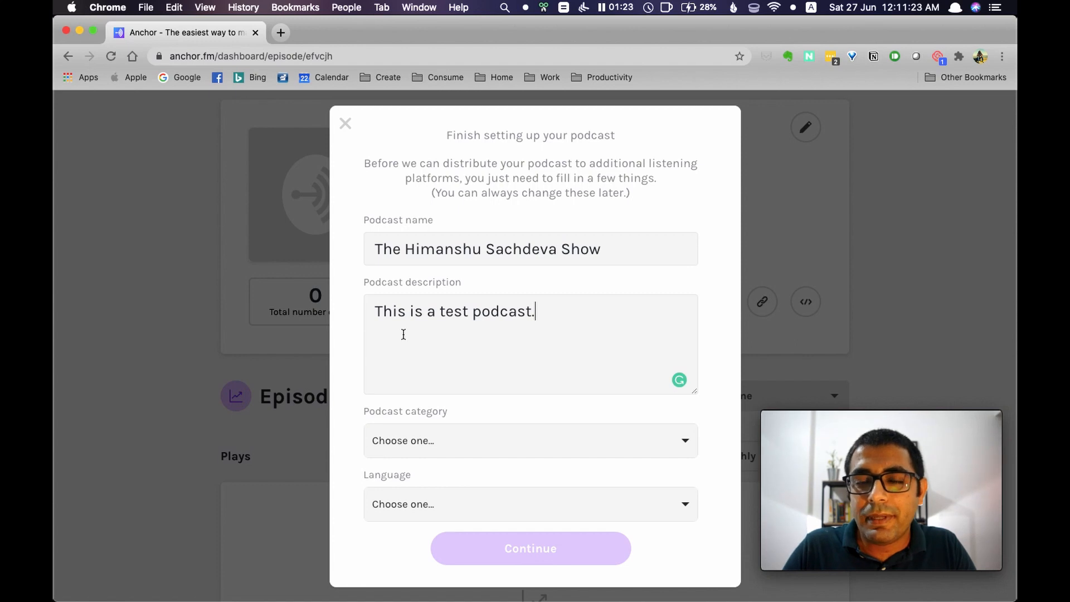
triple_click(559, 312)
click(559, 312)
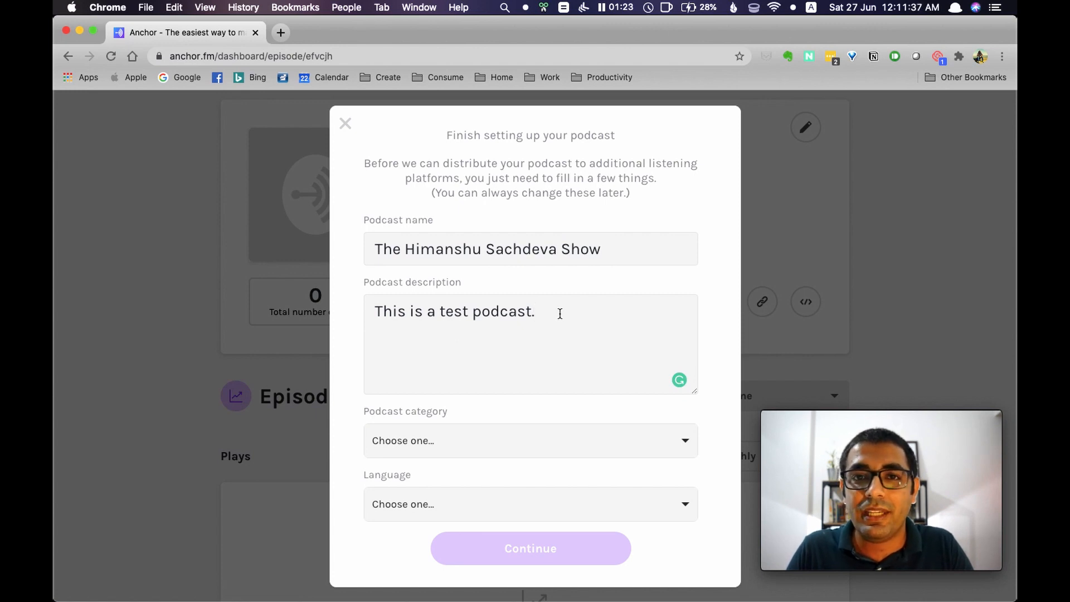
Set the podcast category to How To, under Education
click(471, 449)
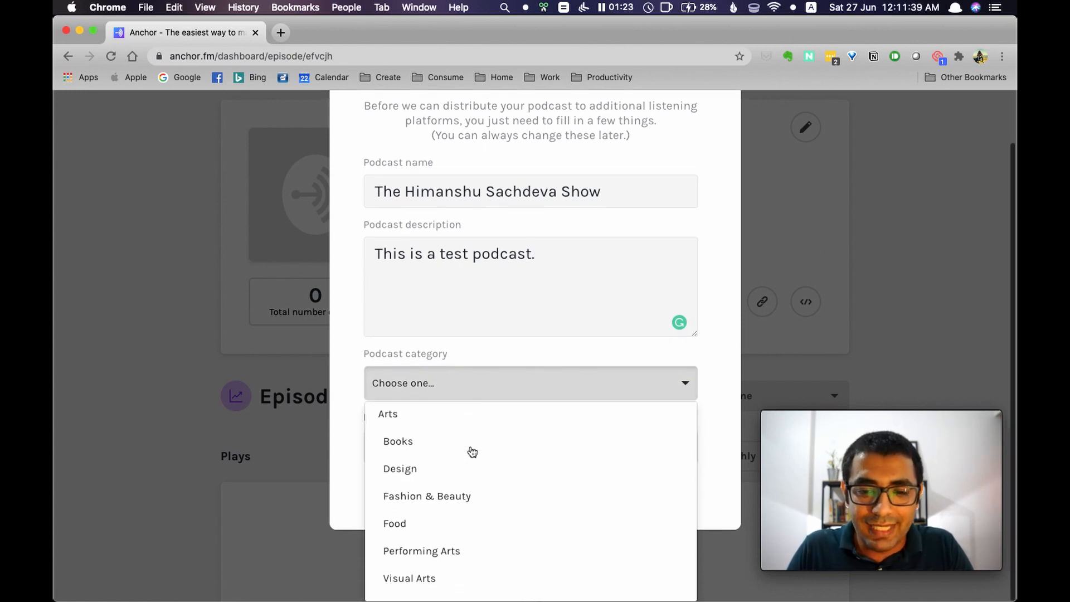
scroll(438, 499, down, 4)
scroll(439, 500, up, 1)
scroll(440, 500, down, 4)
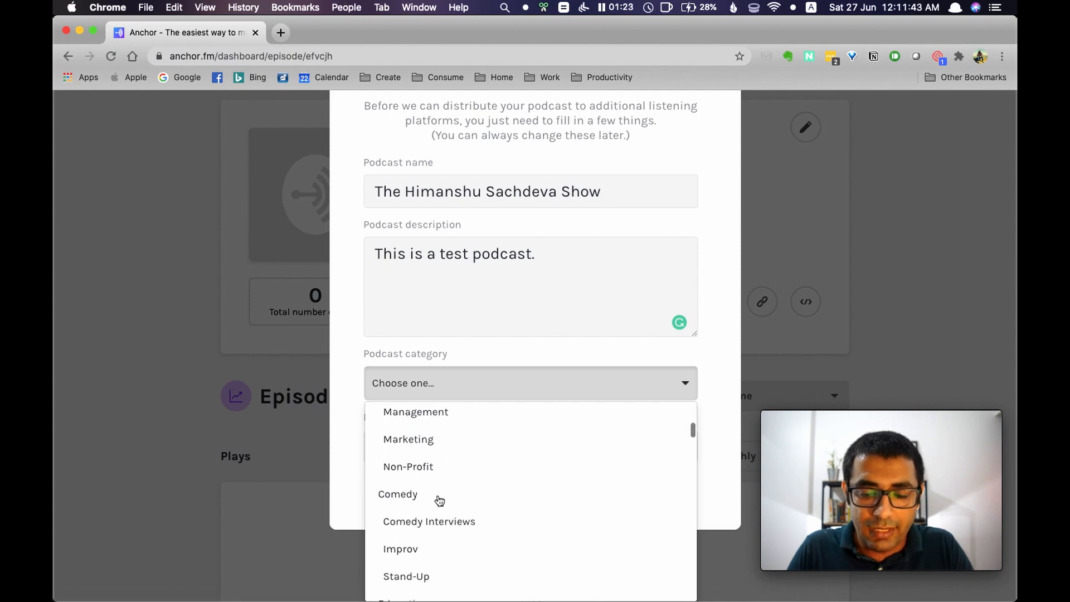
scroll(438, 500, down, 3)
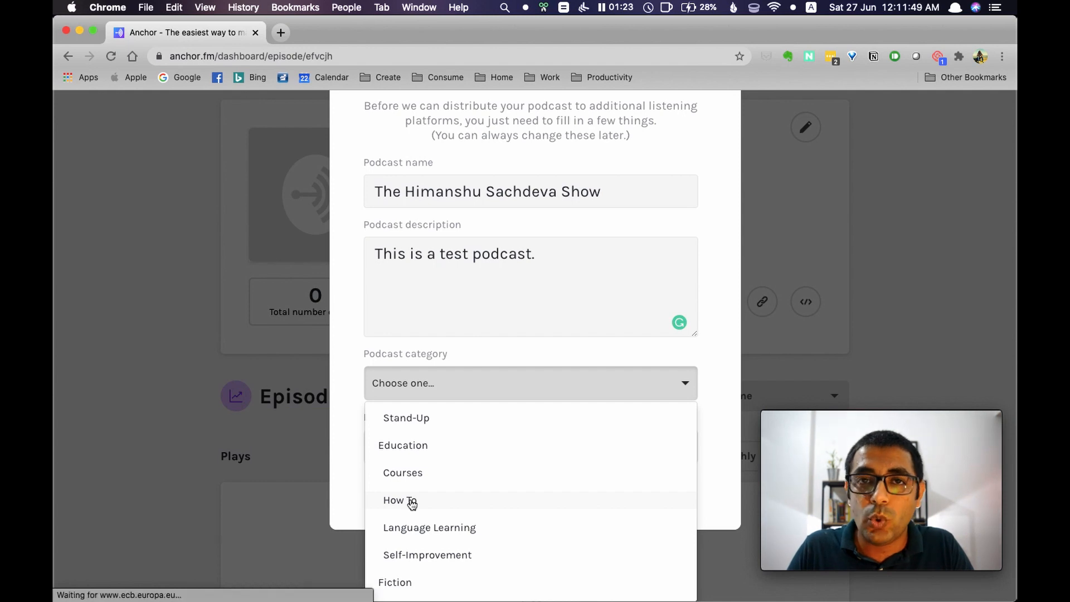
click(412, 501)
Set the podcast language to Hindi
click(442, 508)
scroll(445, 516, down, 1)
scroll(402, 463, down, 10)
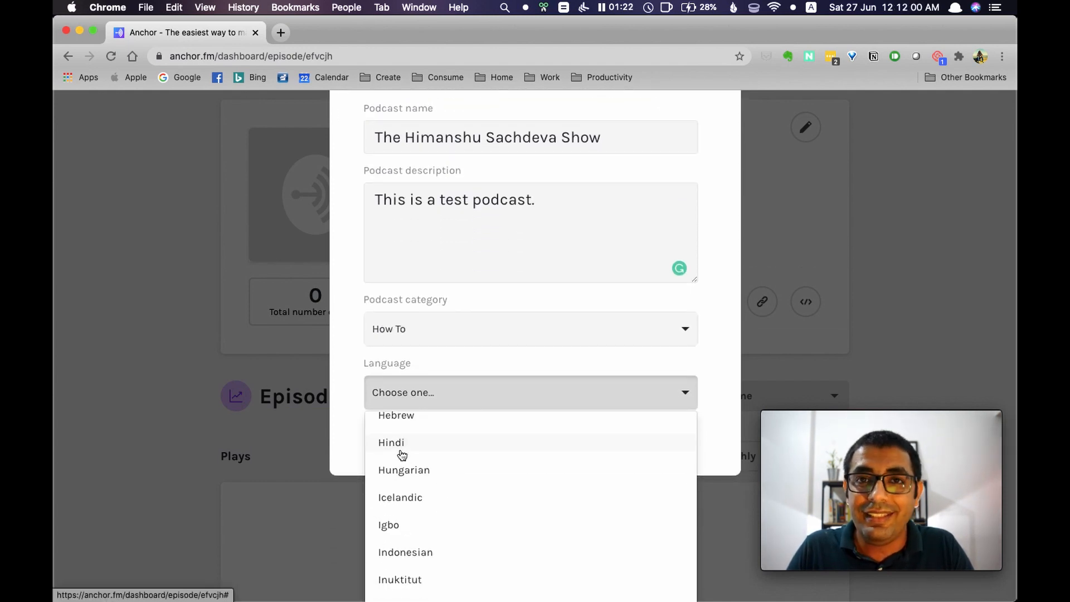
click(401, 454)
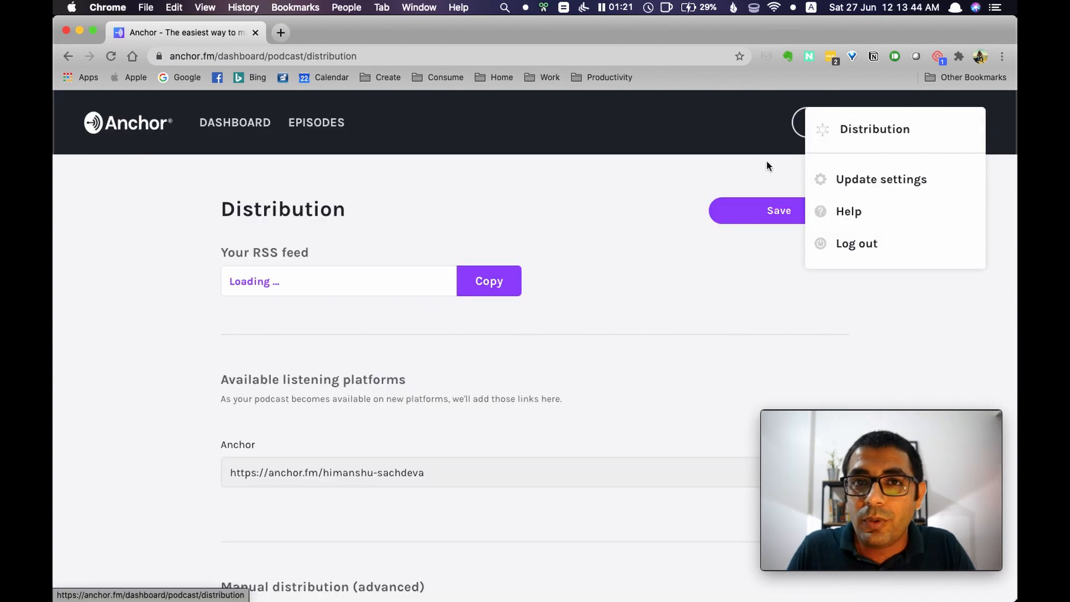
Check the account settings options for the Distribution entry, then return to the distribution page
click(768, 162)
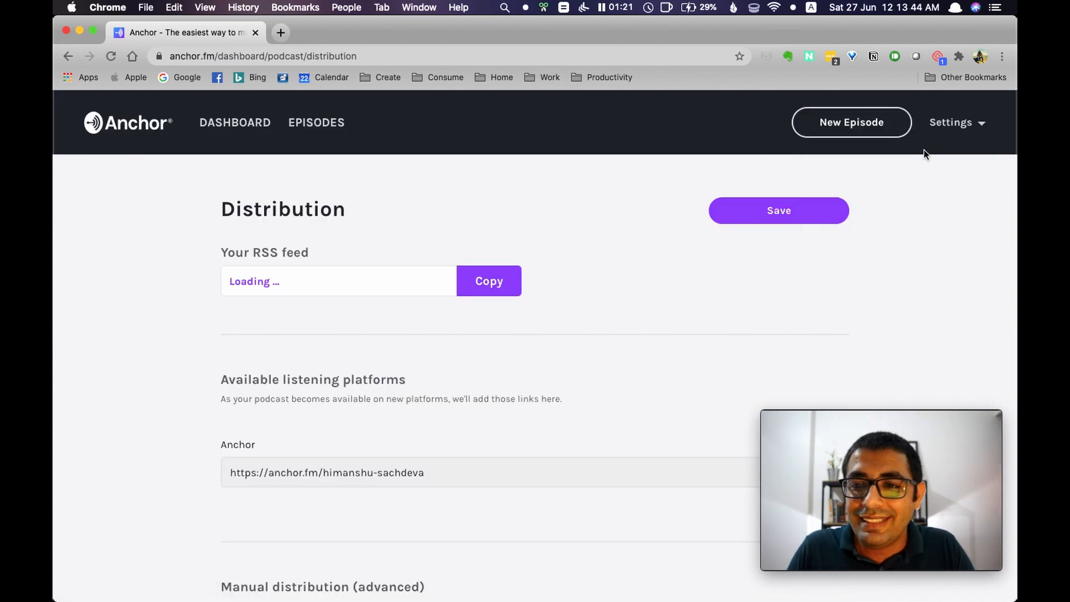
click(952, 124)
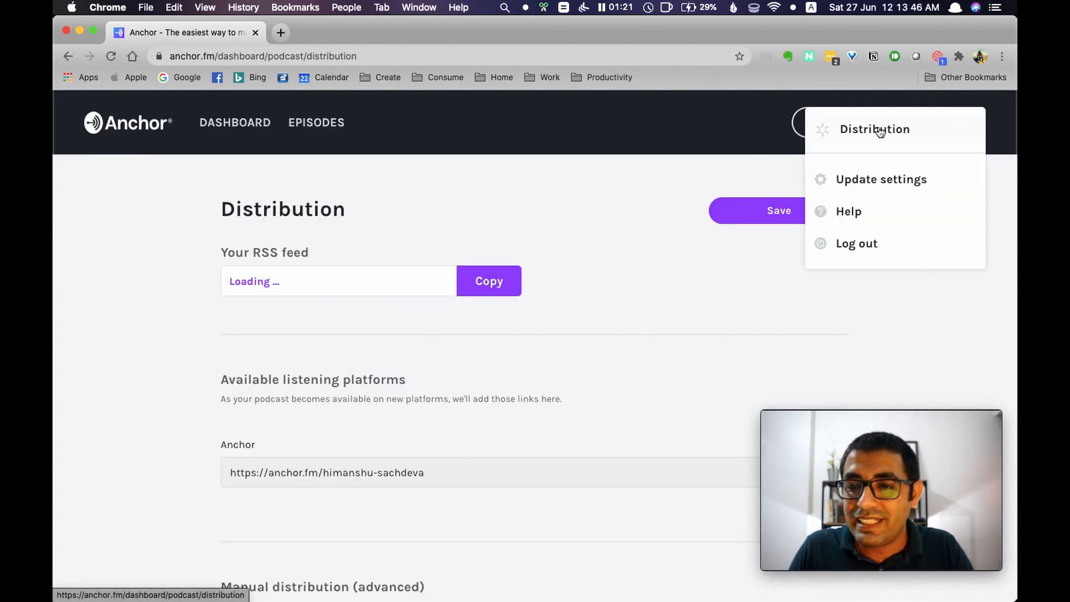
click(520, 262)
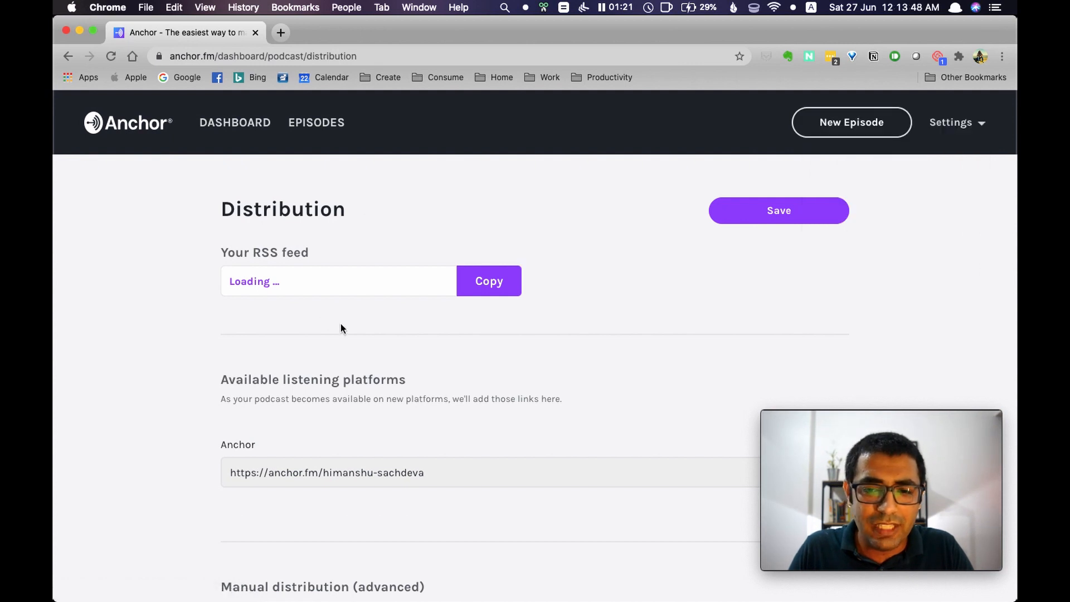
Examine the distribution page's RSS feed, available listening platforms, manual distribution links, one-click distribution option and advanced settings
scroll(340, 323, down, 2)
scroll(341, 327, down, 1)
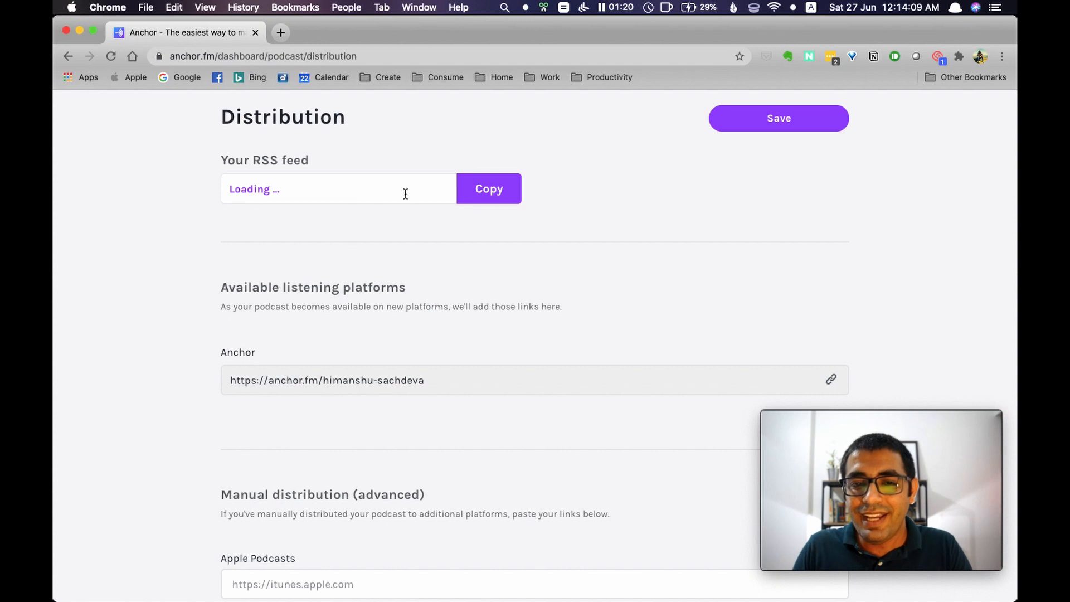
scroll(427, 190, down, 3)
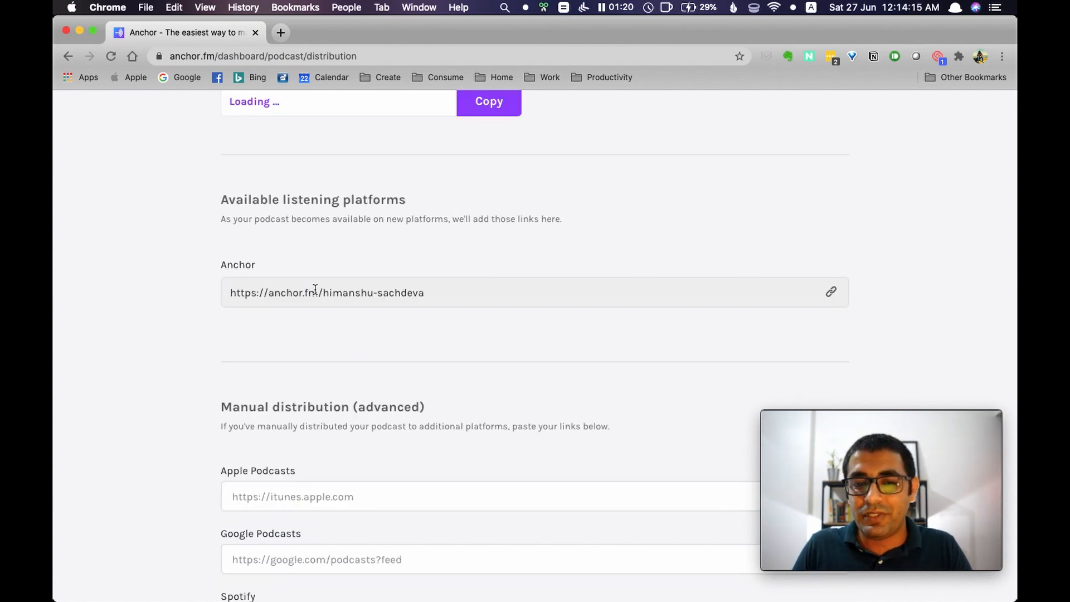
scroll(429, 223, down, 2)
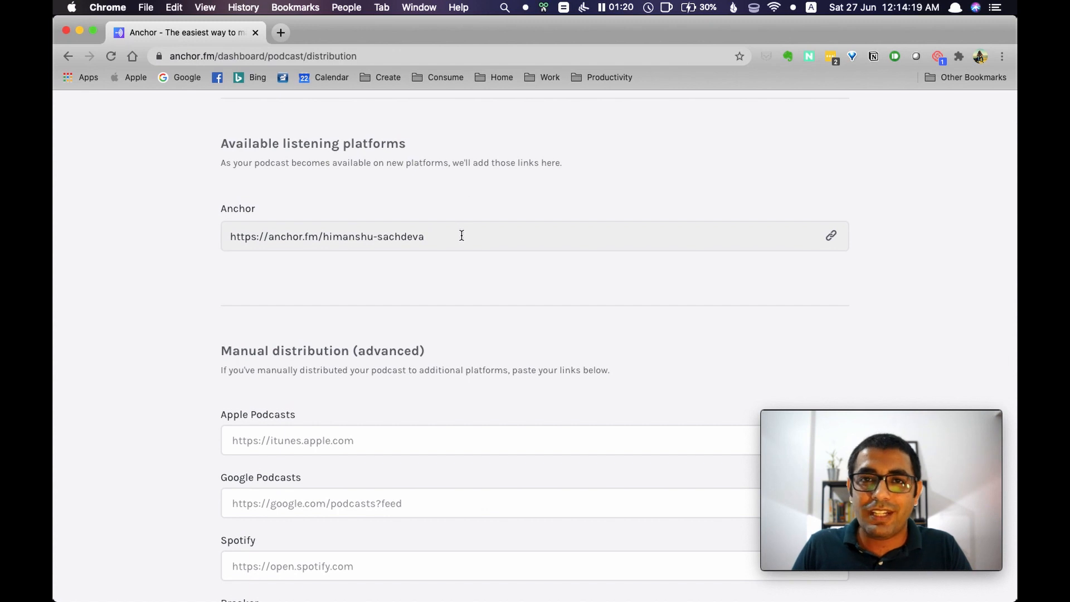
scroll(461, 234, down, 1)
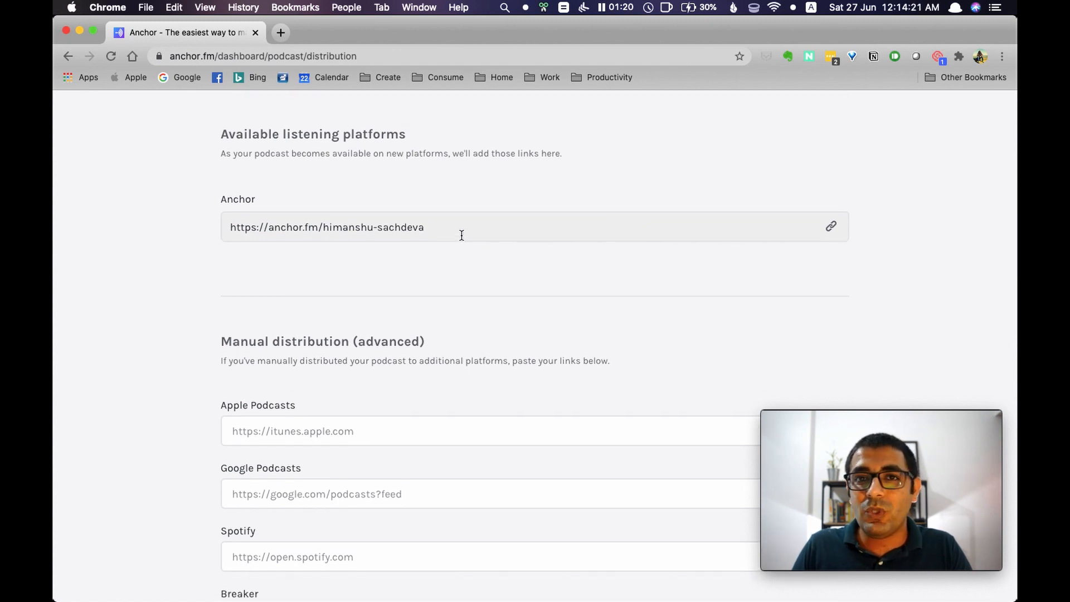
scroll(461, 234, down, 15)
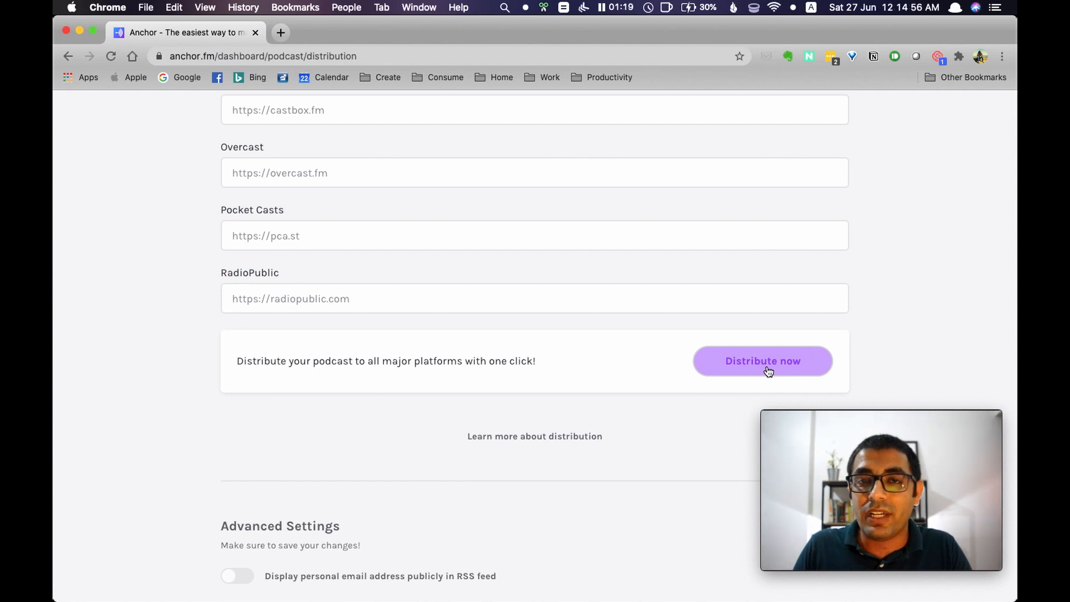
scroll(540, 241, up, 5)
scroll(540, 242, down, 2)
scroll(542, 242, down, 4)
scroll(540, 242, down, 6)
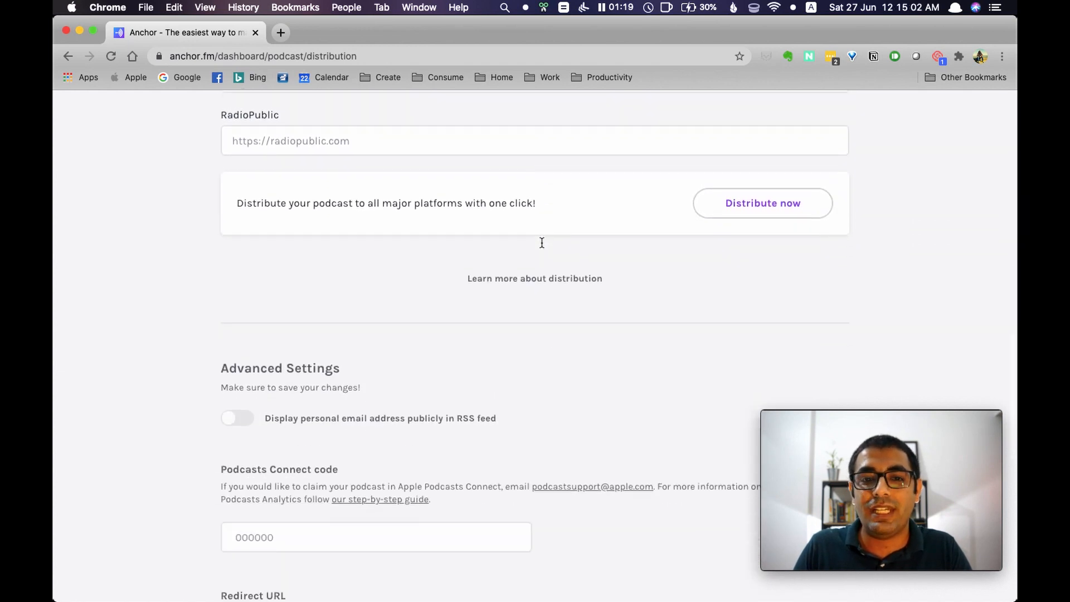